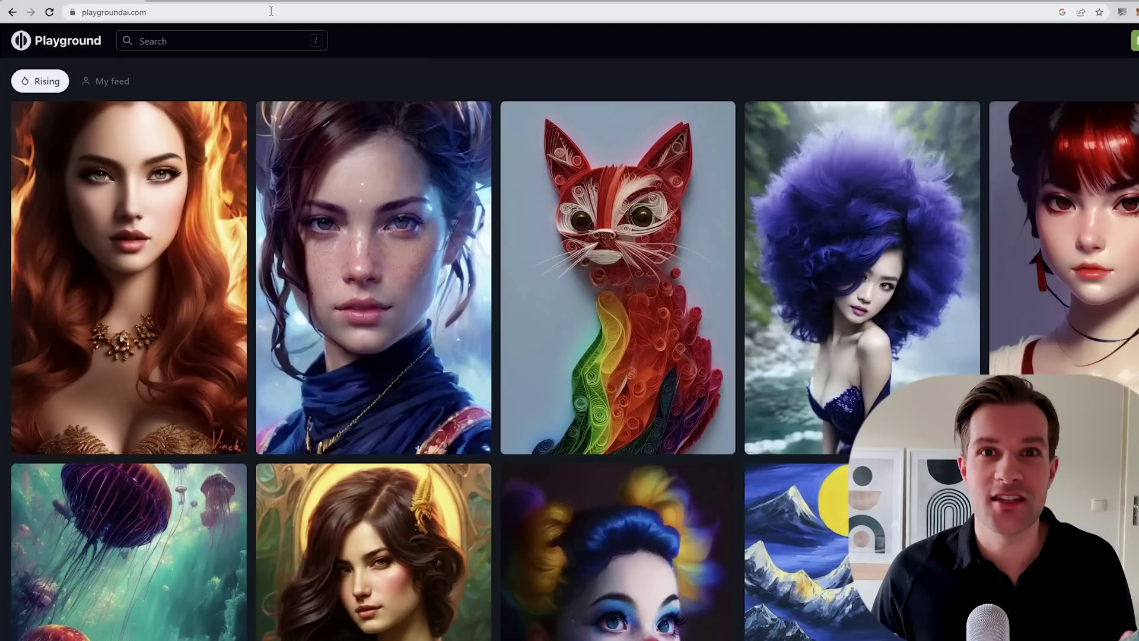
Browse the community feed and view the 'Girl in rain' post.
mouse_move(568, 231)
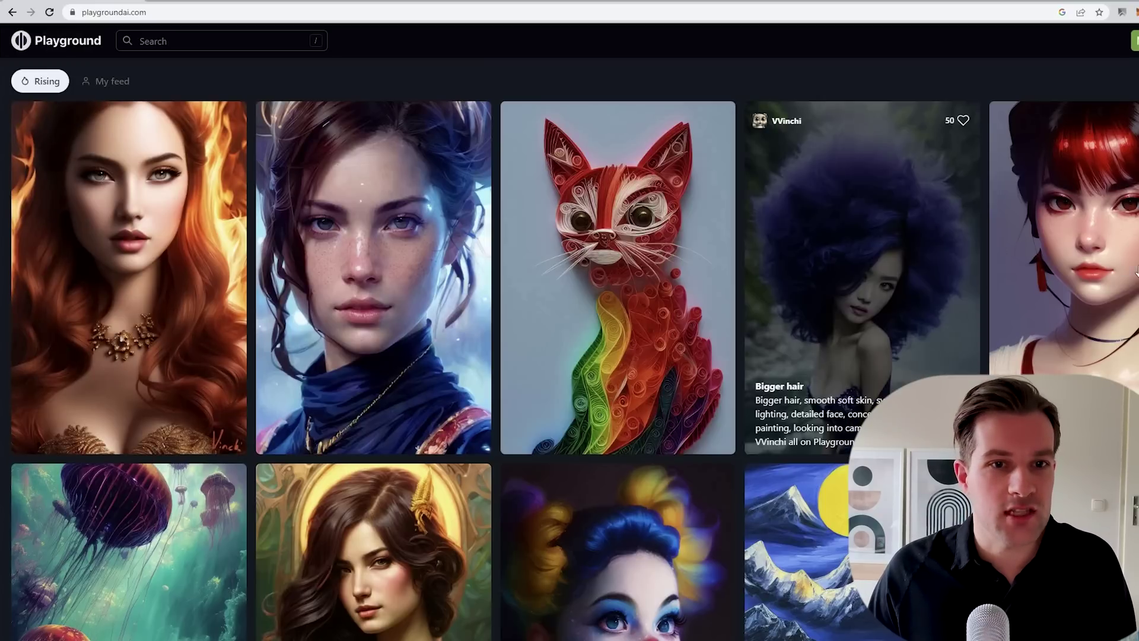
mouse_move(1119, 274)
scroll(1121, 273, "down", 7)
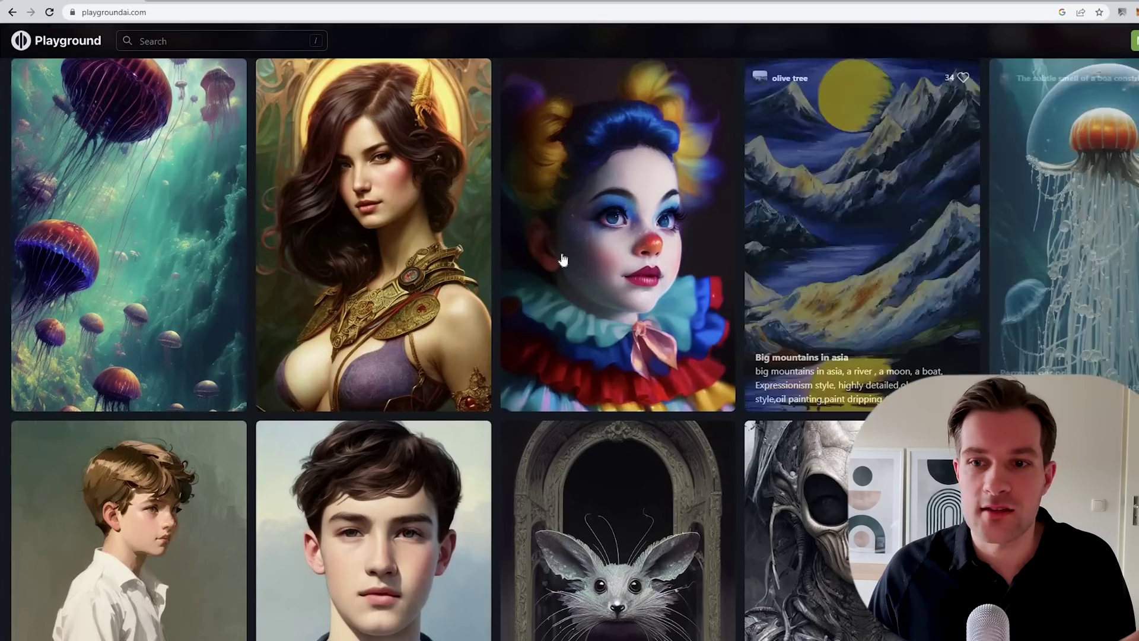
scroll(660, 326, "down", 5)
mouse_move(660, 330)
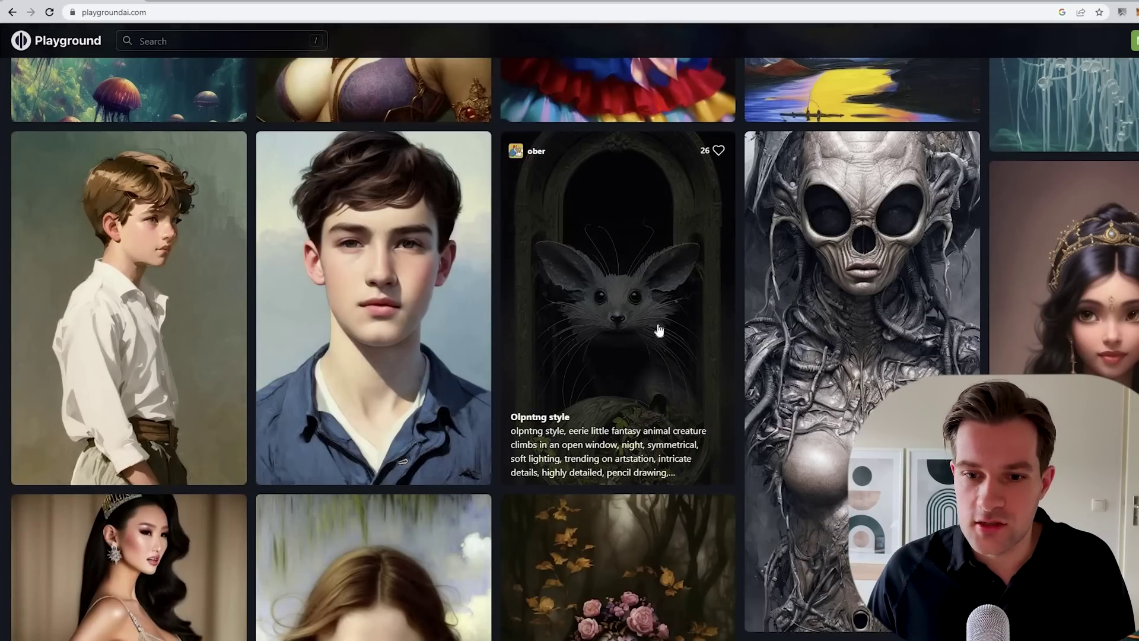
scroll(659, 330, "down", 5)
scroll(872, 354, "down", 4)
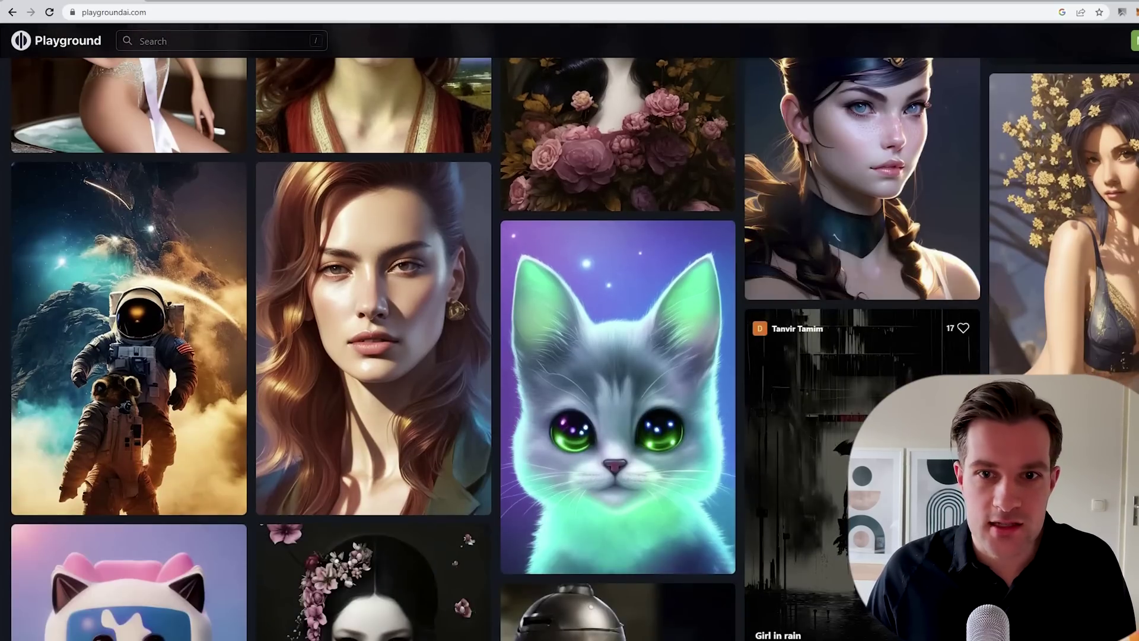
left_click(872, 356)
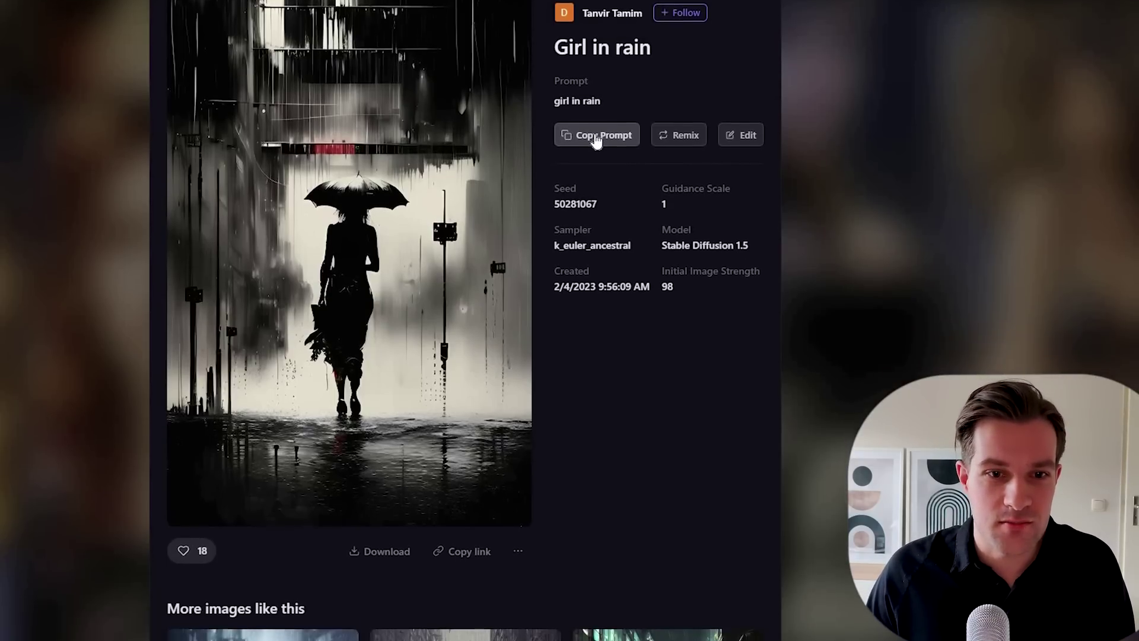
scroll(435, 359, "down", 5)
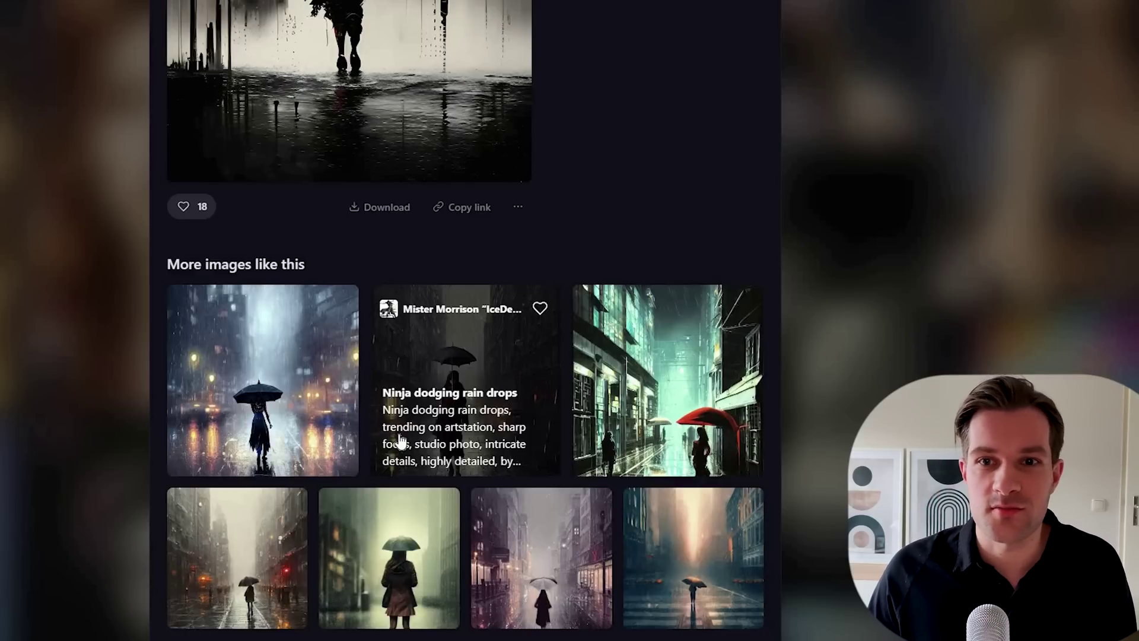
key("Escape")
scroll(675, 190, "down", 5)
scroll(675, 190, "up", 5)
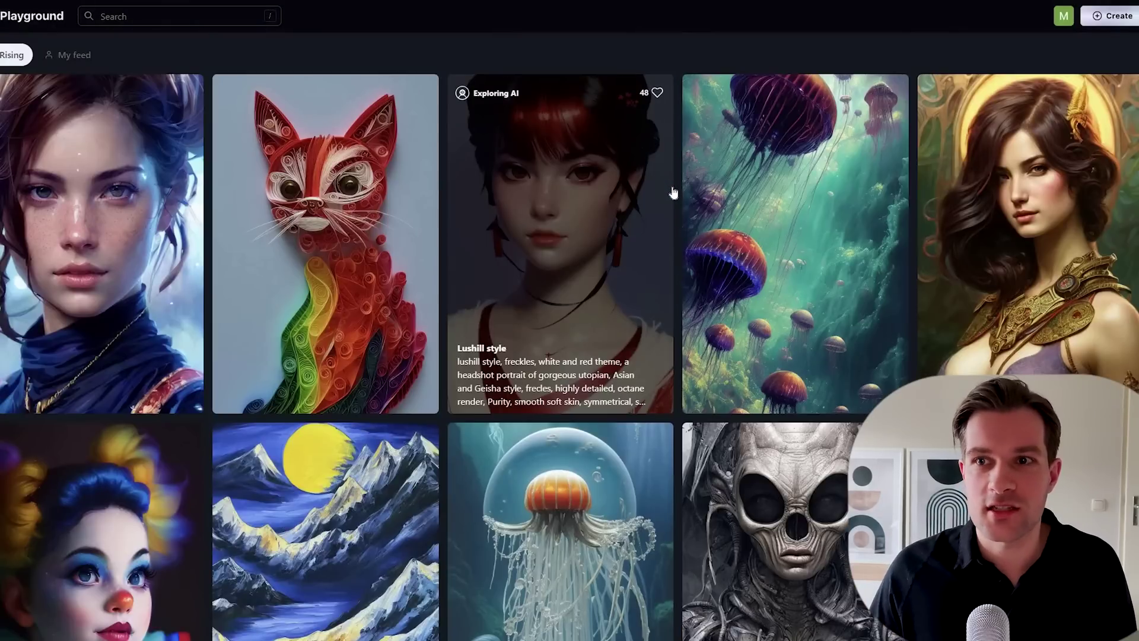
Start a new image with the prompt 'polar bear in new york' and the Wasteland filter.
left_click(1124, 20)
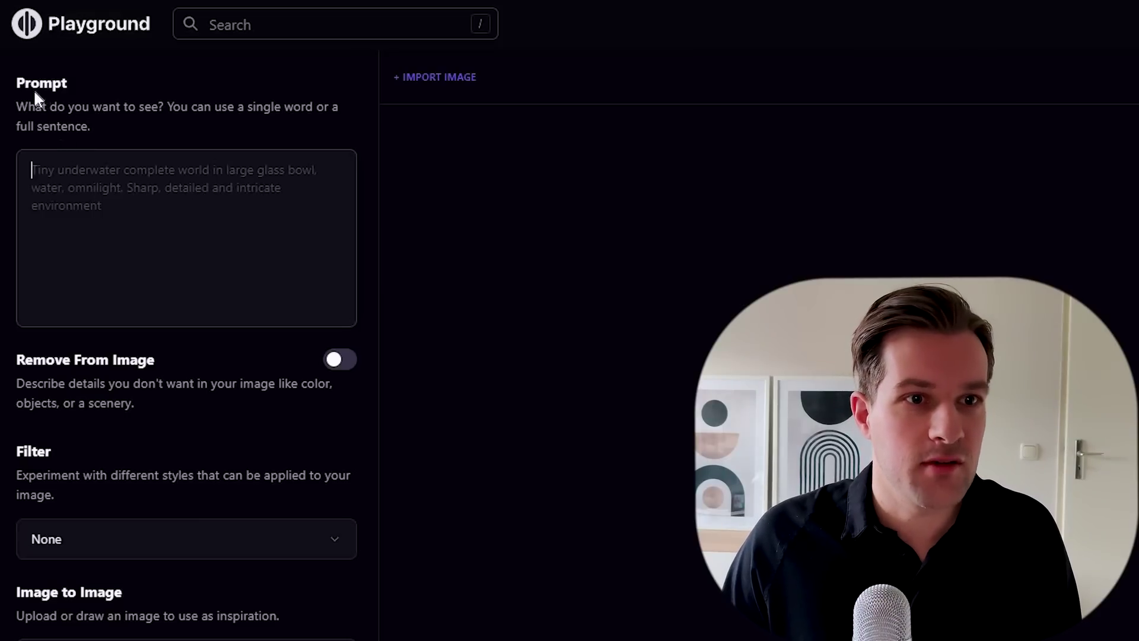
type("polar bear in new york")
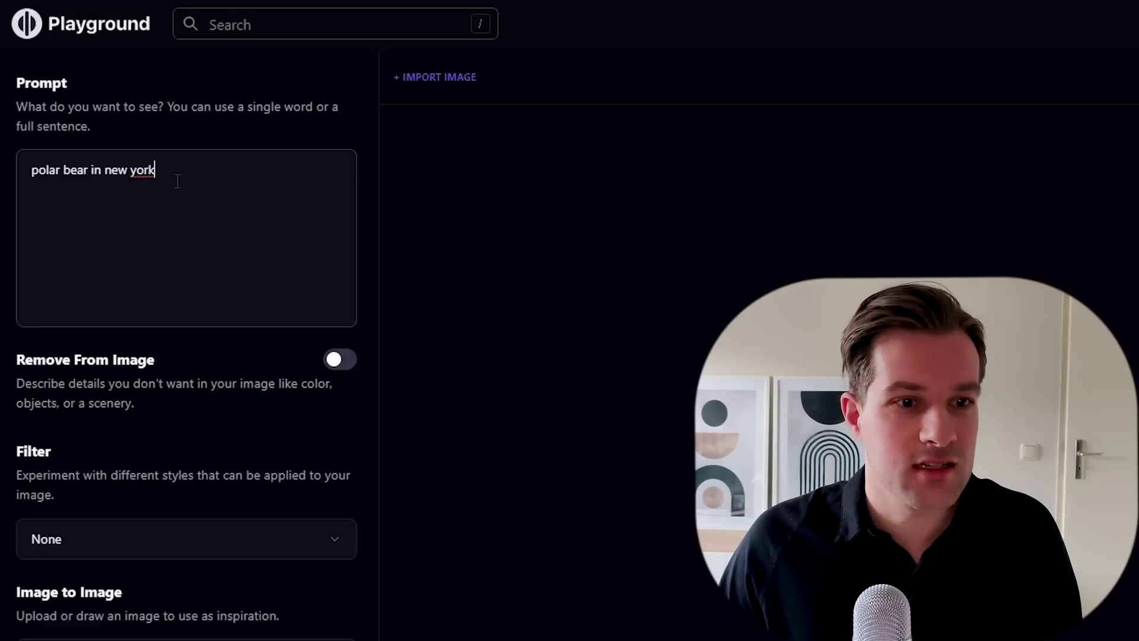
left_click(143, 541)
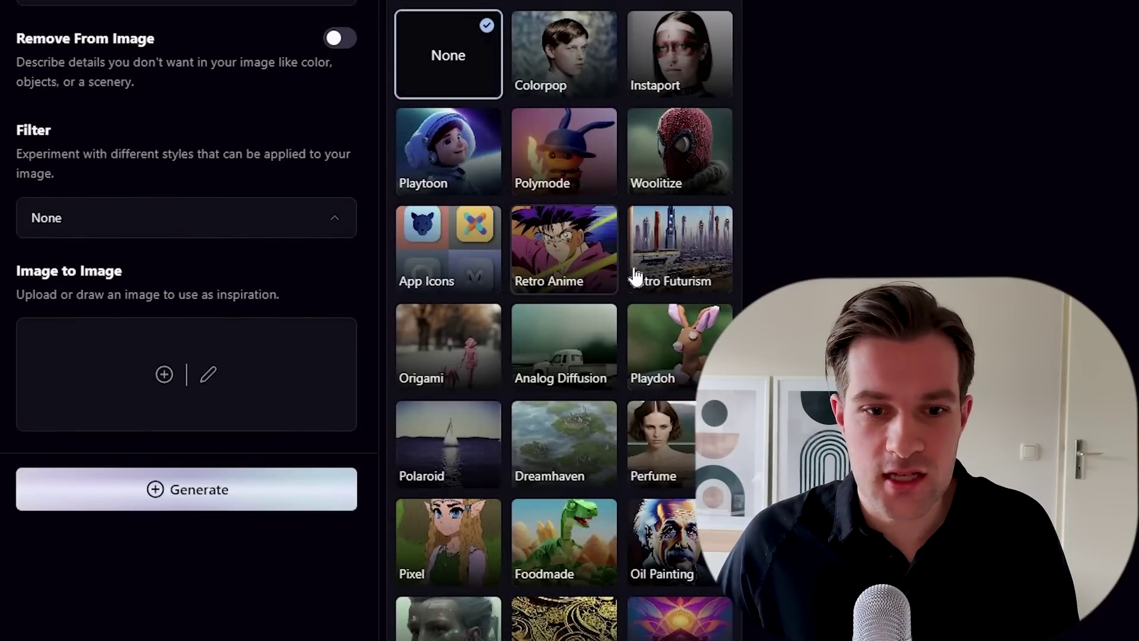
scroll(682, 559, "down", 6)
scroll(549, 587, "down", 1)
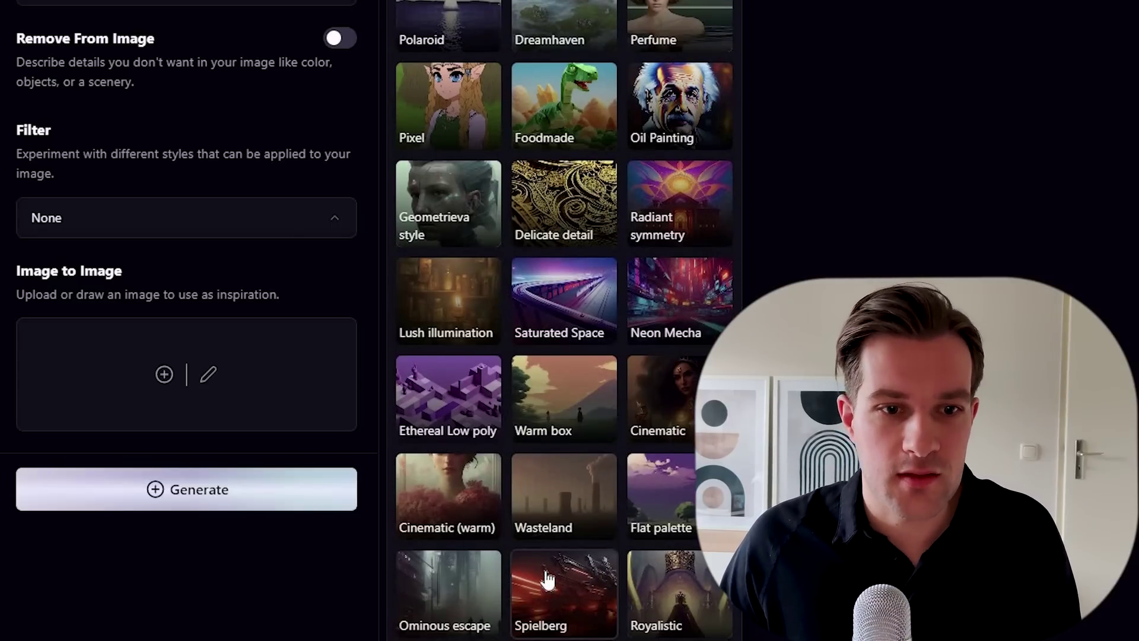
left_click(565, 497)
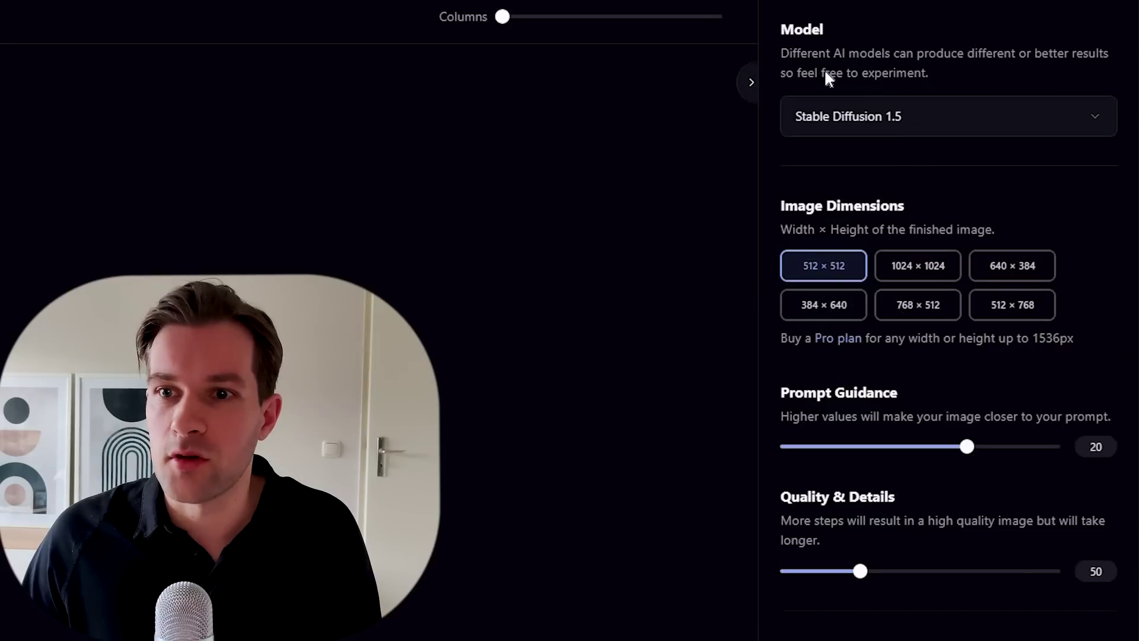
Keep Stable Diffusion 1.5 as the model and set Prompt Guidance to 9.
left_click(903, 113)
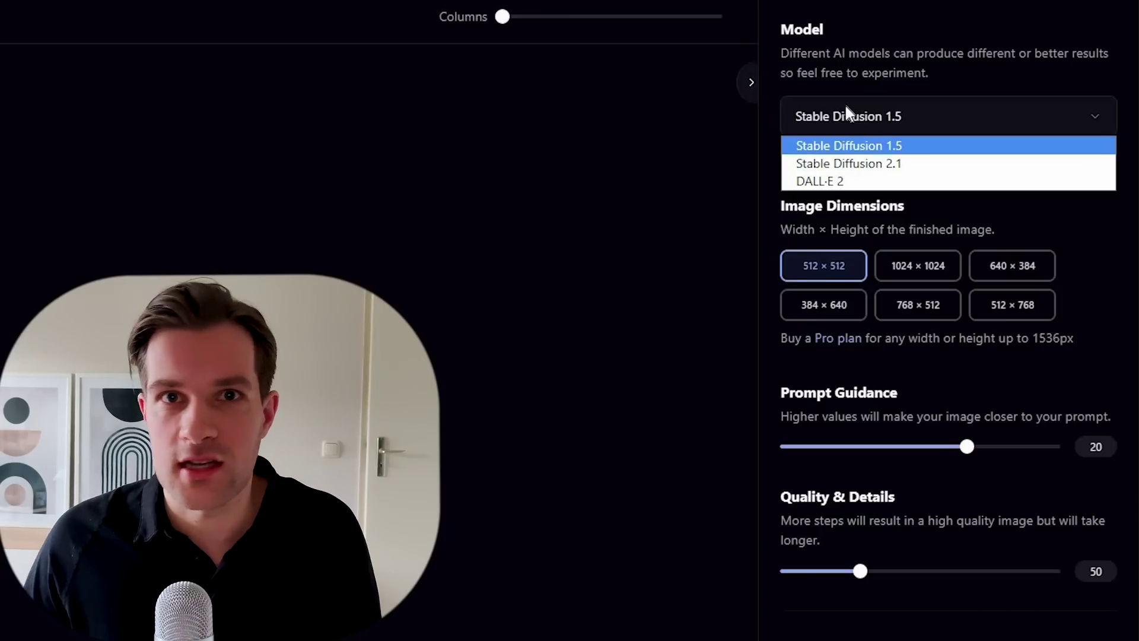
left_click(877, 116)
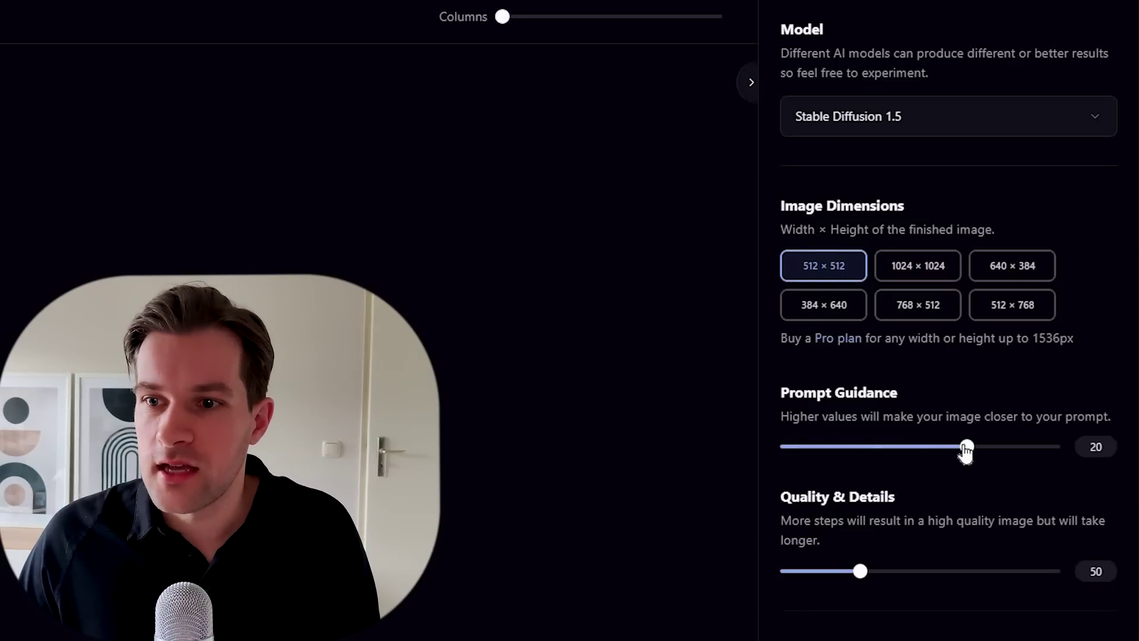
left_click(857, 448)
left_click(863, 448)
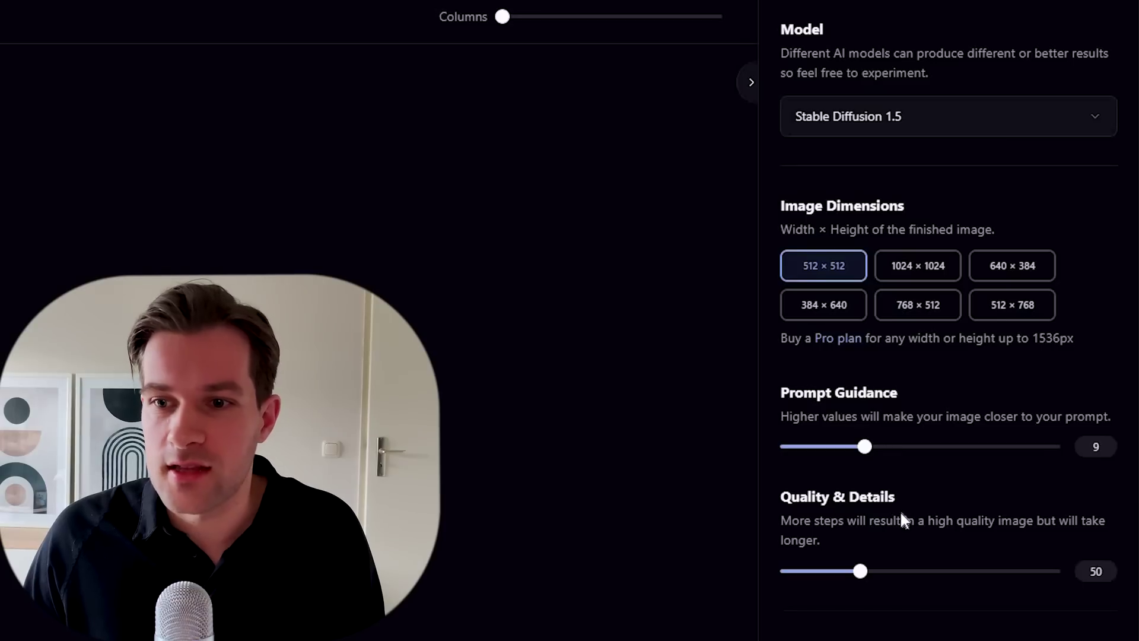
Return Quality & Details to 50 and turn on Private Session.
left_click_drag(861, 571, 875, 571)
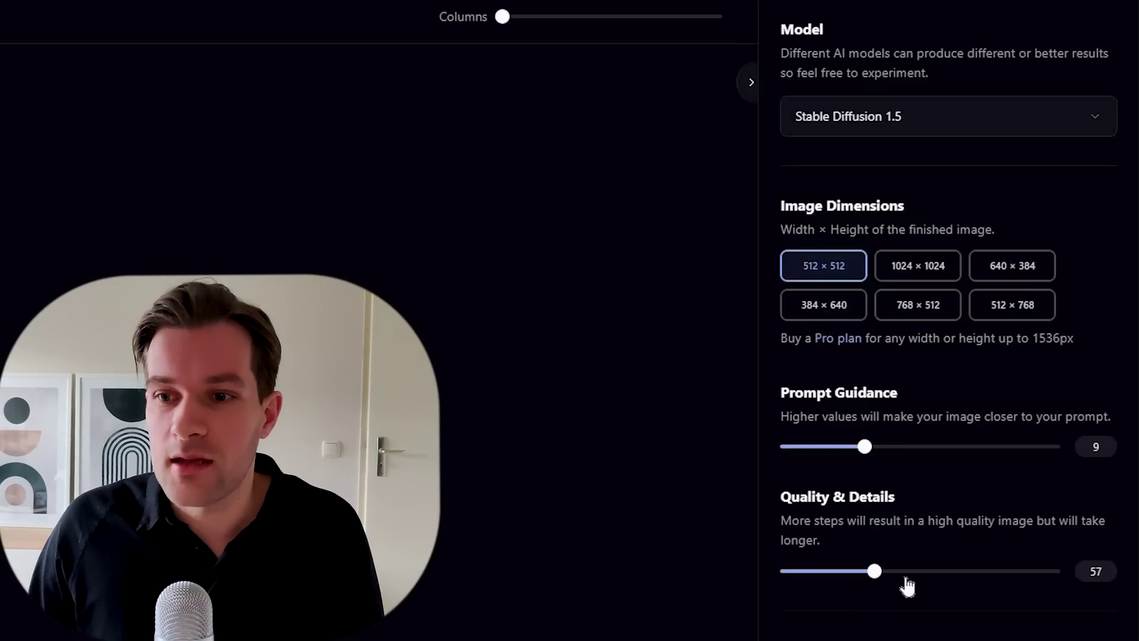
left_click(1061, 591)
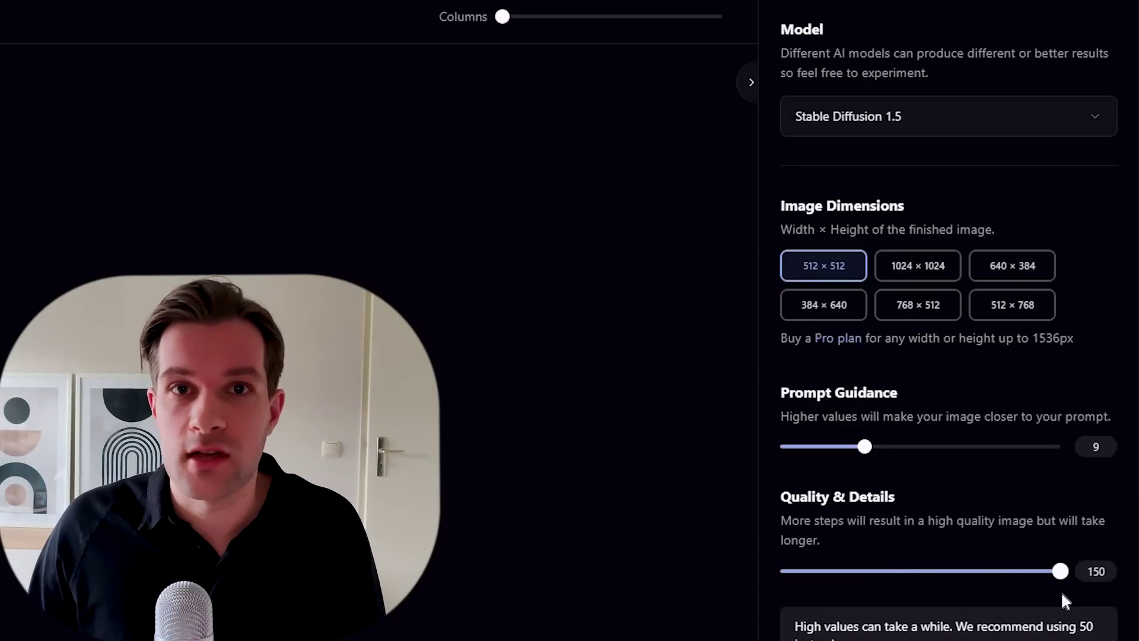
left_click_drag(1062, 594, 860, 614)
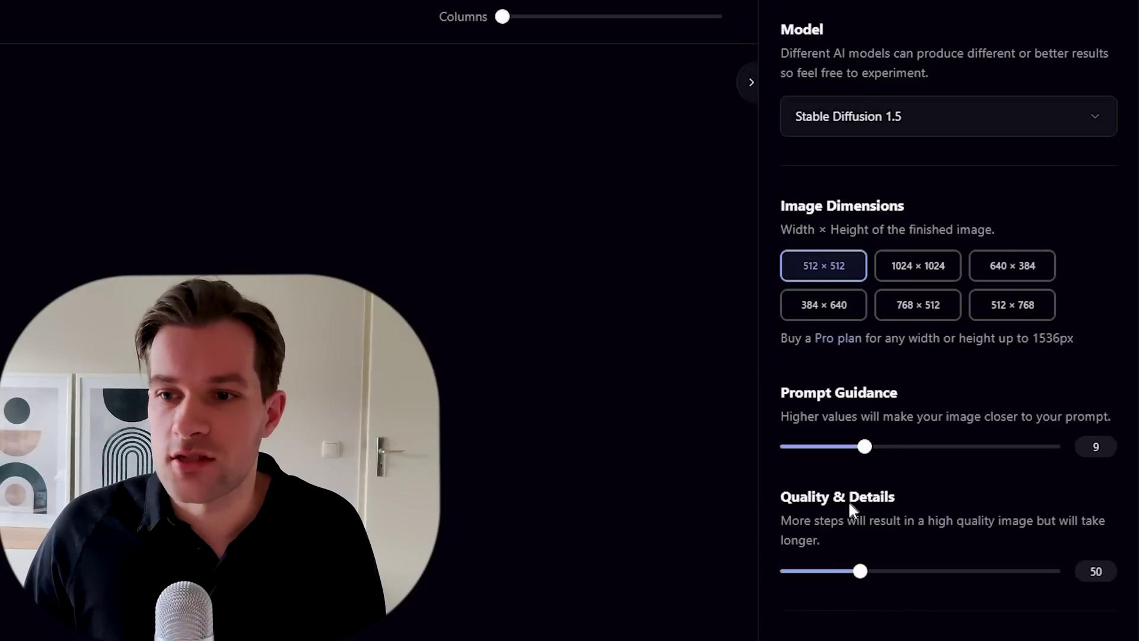
scroll(1076, 560, "down", 8)
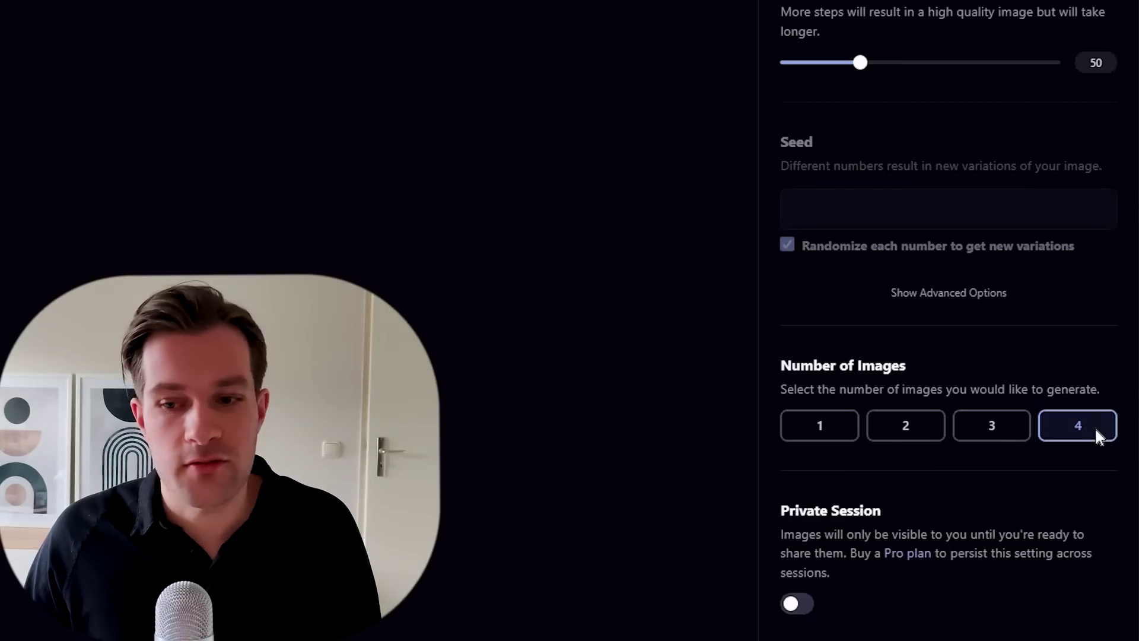
left_click(812, 609)
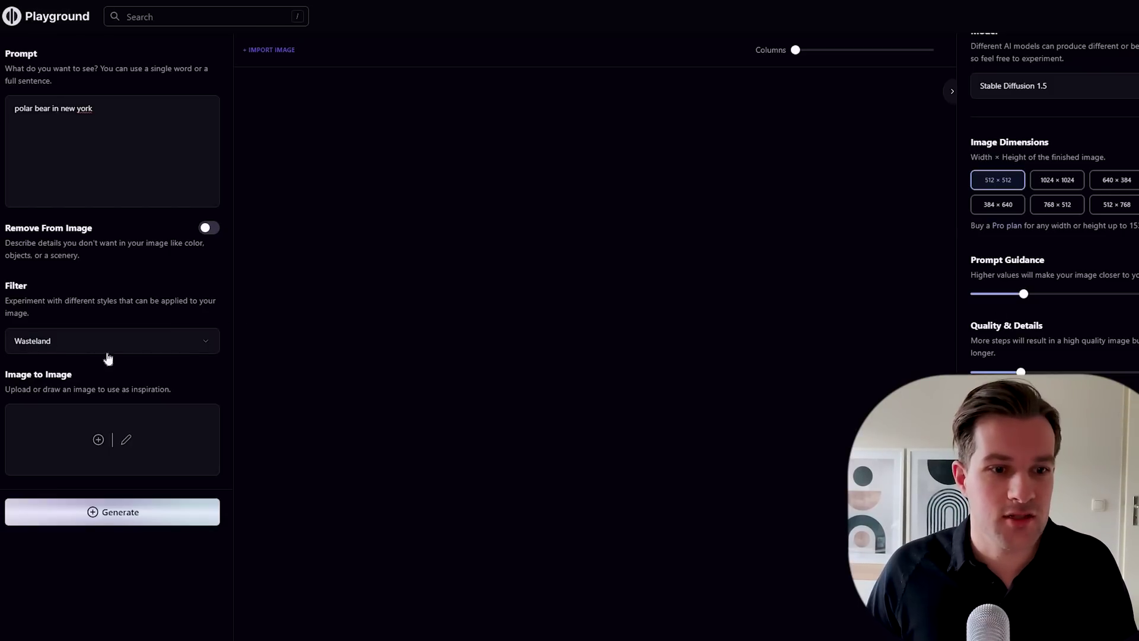
Generate four polar bear images and preview the first one at full size.
left_click(114, 518)
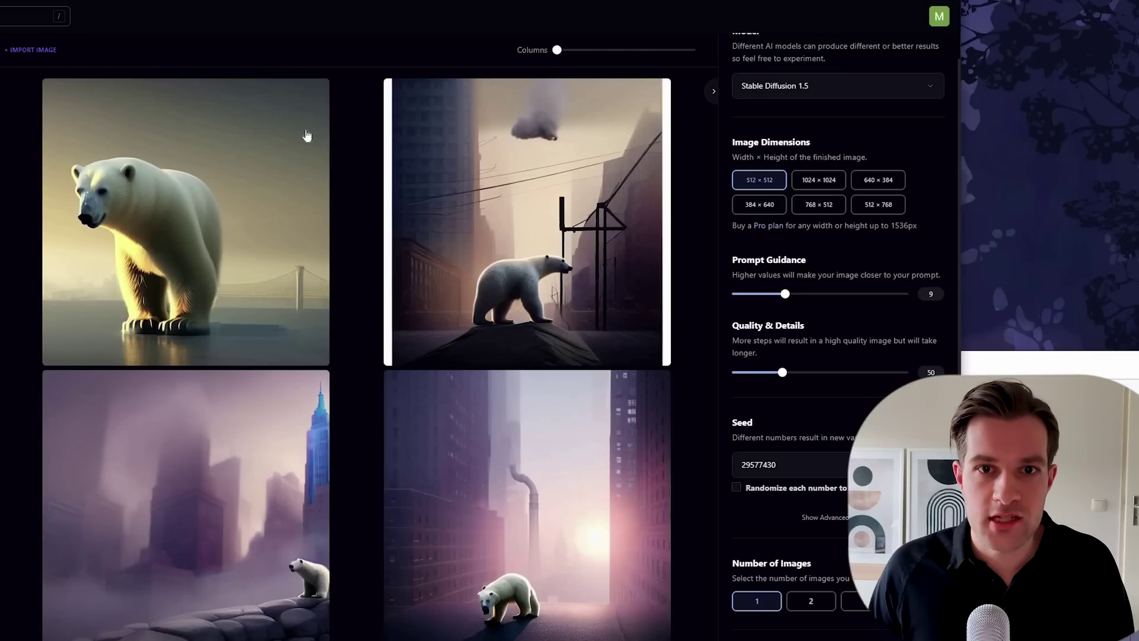
left_click(312, 95)
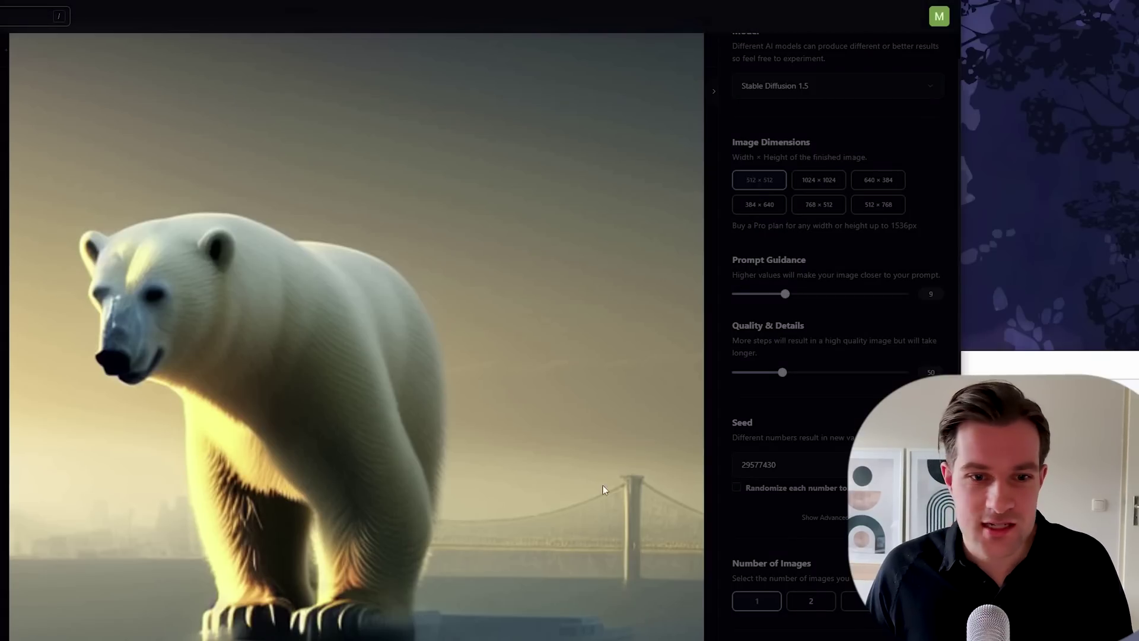
left_click(625, 521)
mouse_move(247, 474)
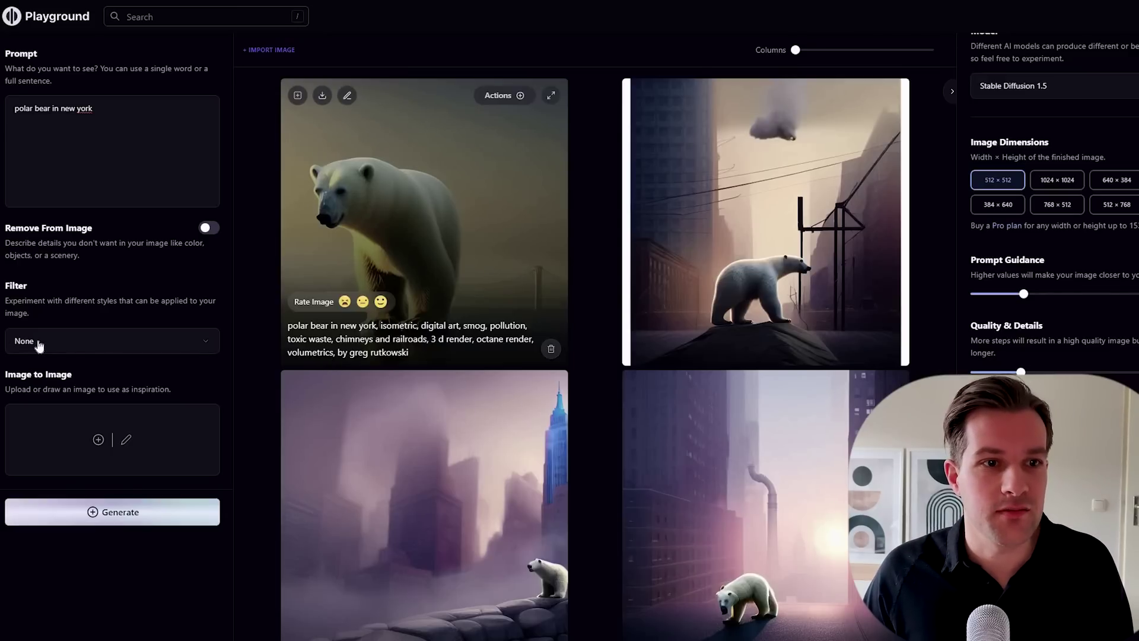
Set the filter to None, raise Prompt Guidance to 22, and regenerate the polar bear images.
left_click(112, 341)
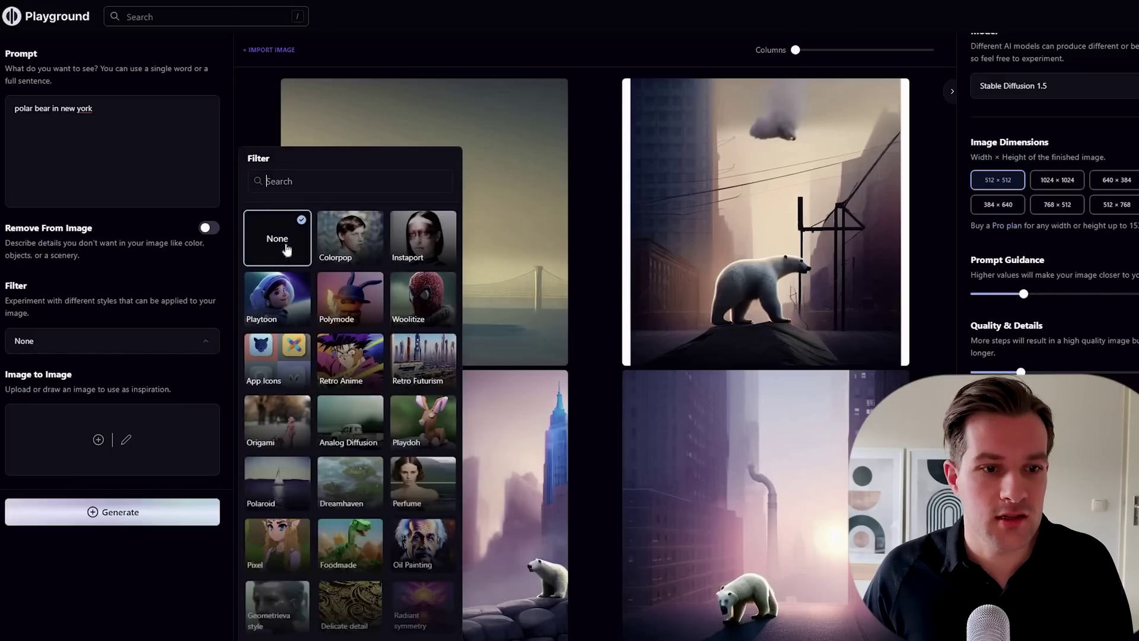
left_click(109, 514)
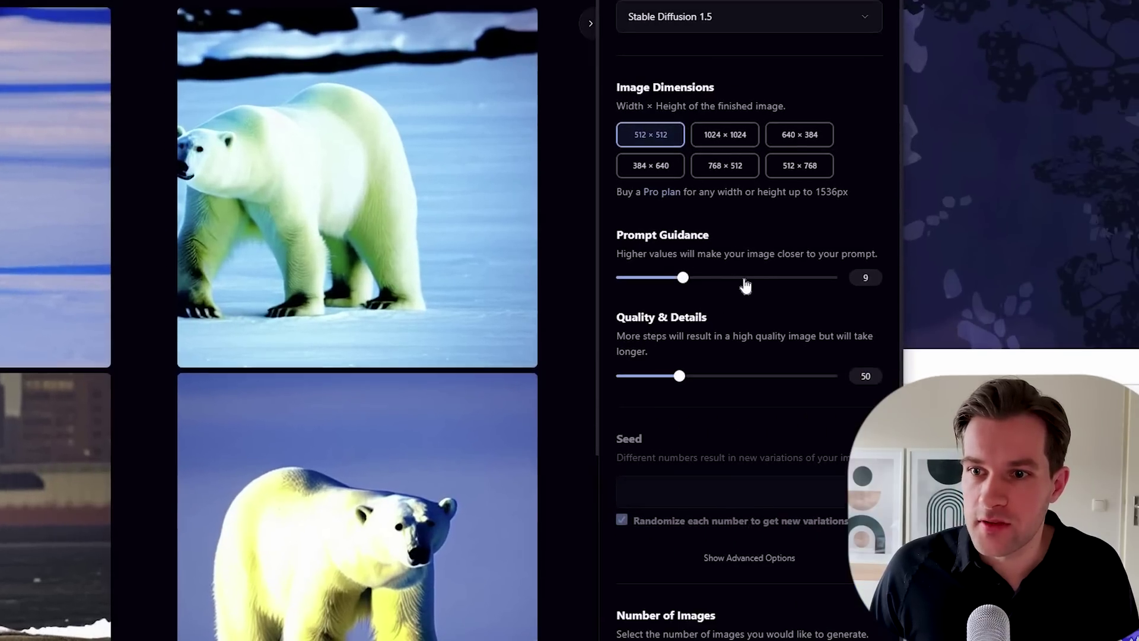
left_click_drag(1090, 294, 1101, 299)
left_click_drag(779, 284, 779, 282)
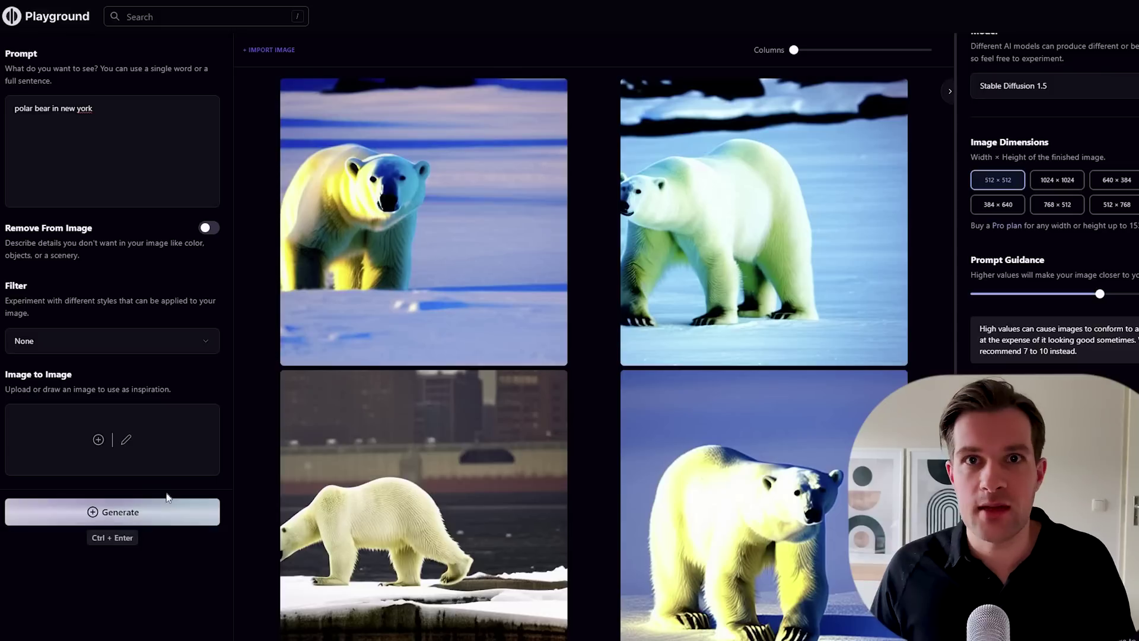
left_click(112, 512)
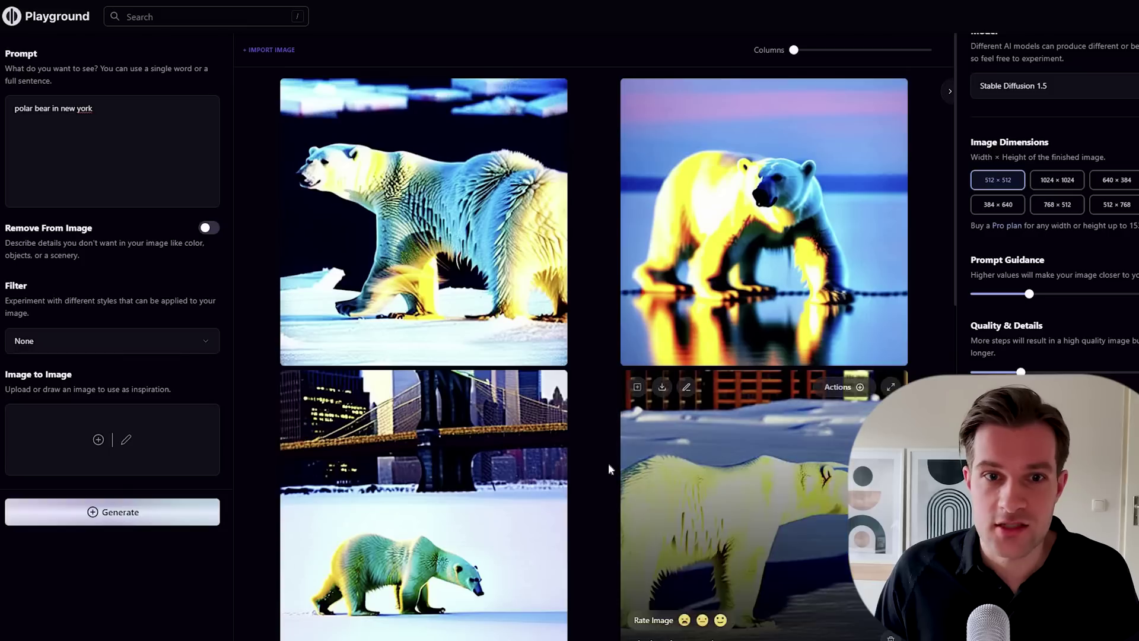
View the polar bear image with the bridge enlarged.
scroll(609, 463, "down", 2)
scroll(609, 467, "up", 2)
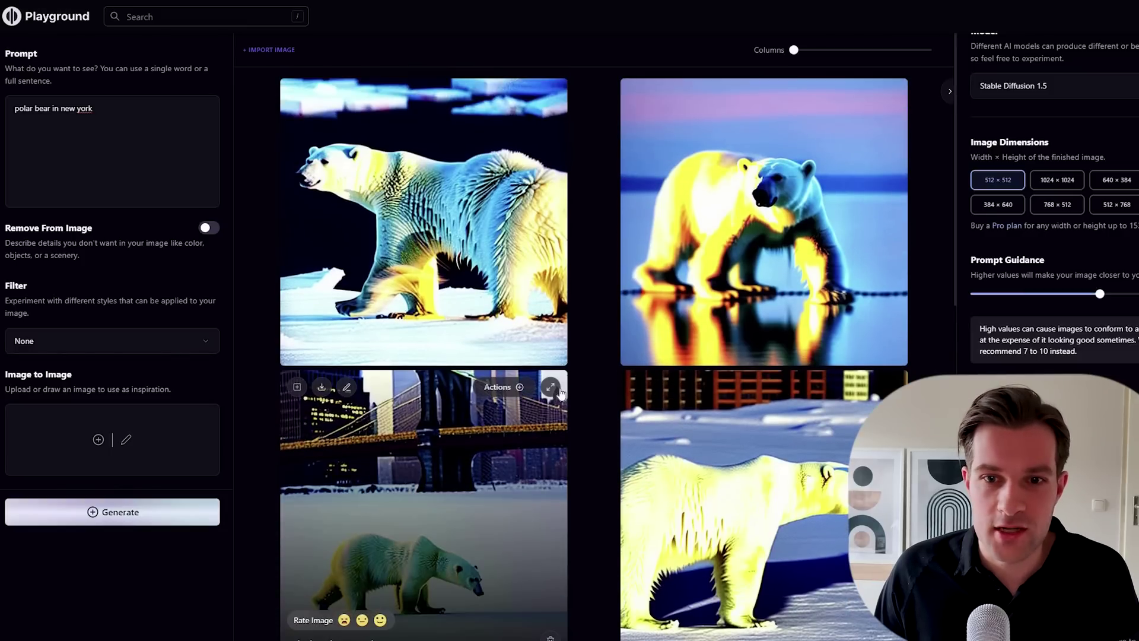
left_click(664, 402)
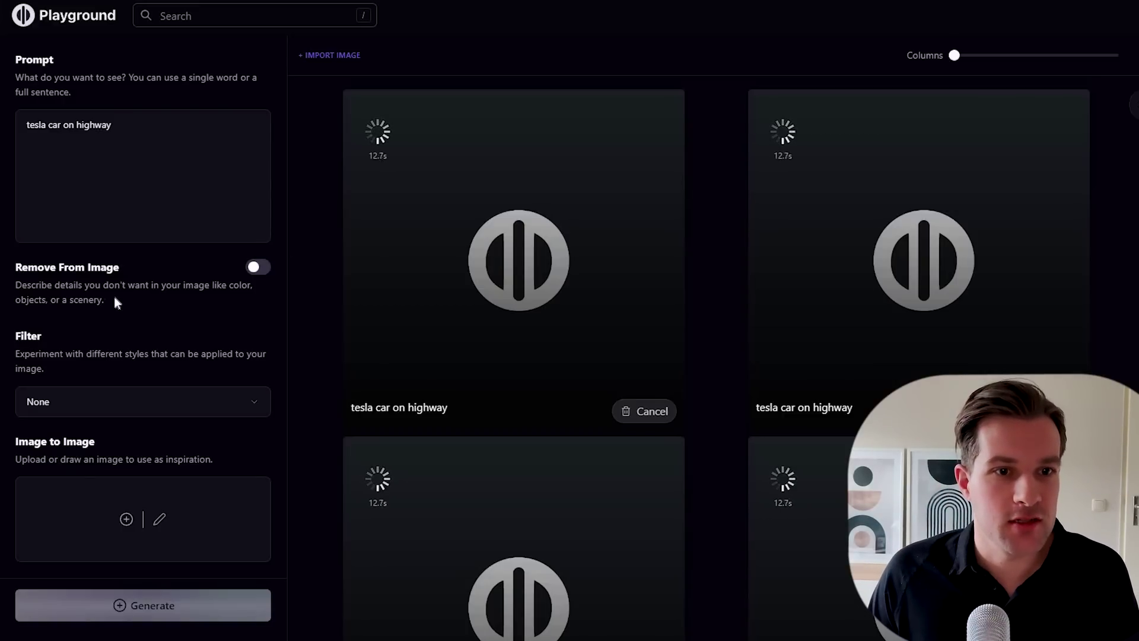
left_click(255, 268)
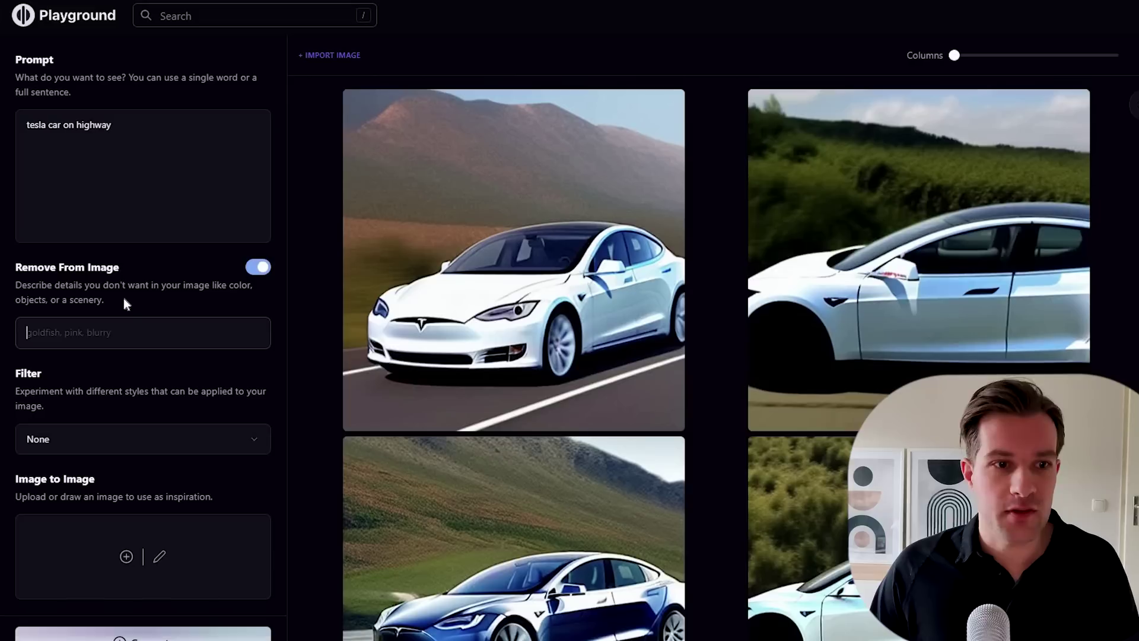
left_click(73, 336)
type("per")
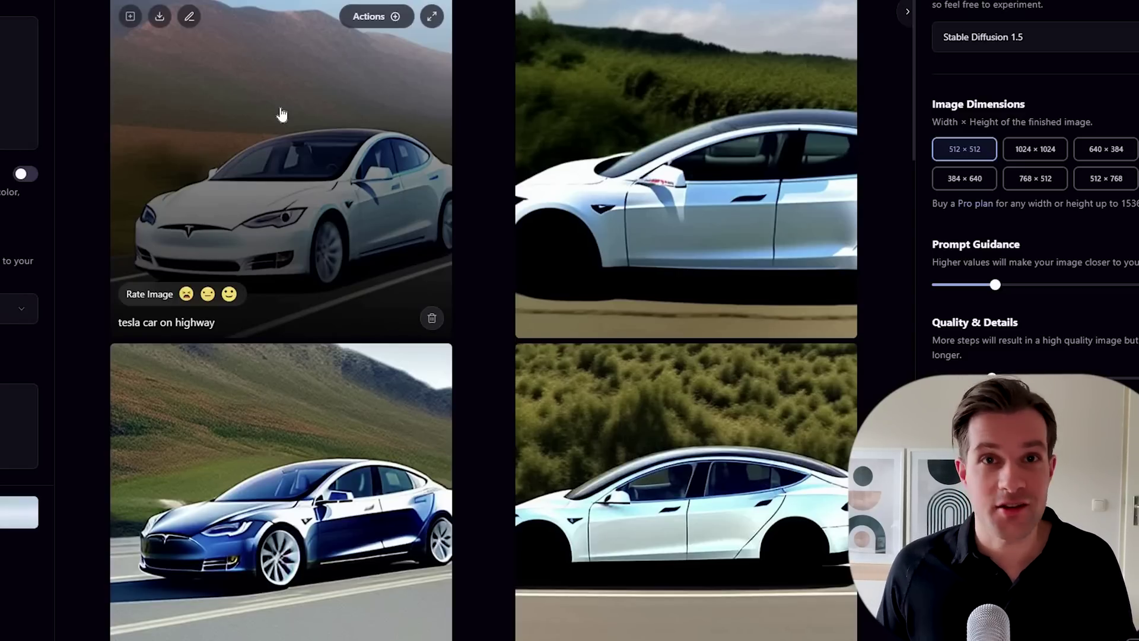
Load the white Tesla image into the editor with the instruction 'put a rainbow behind the car'.
left_click(191, 16)
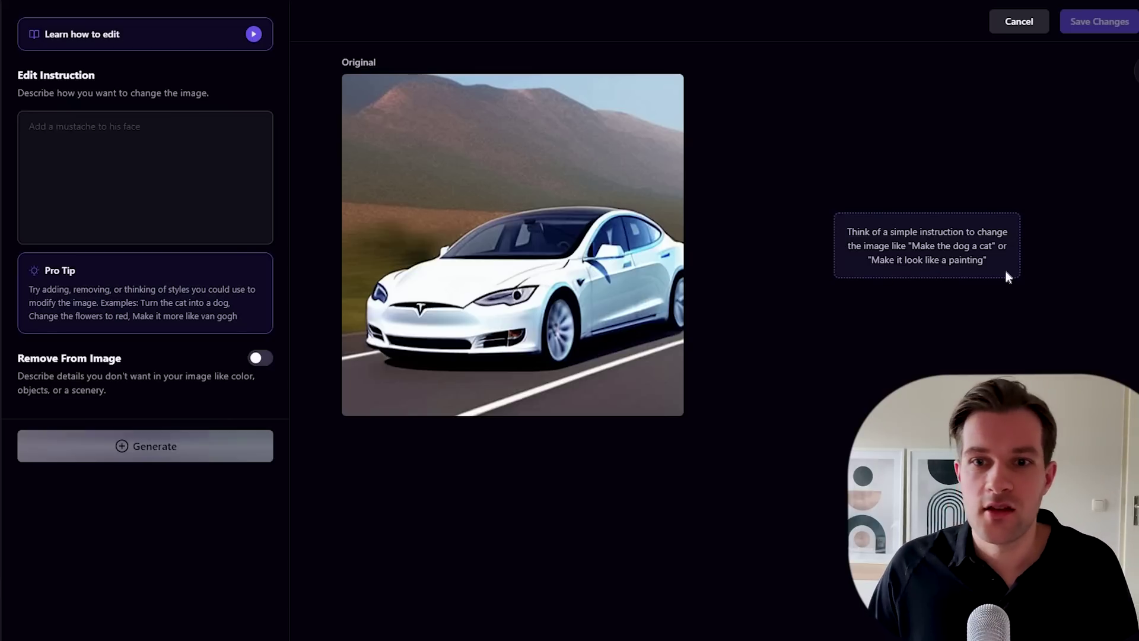
mouse_move(448, 272)
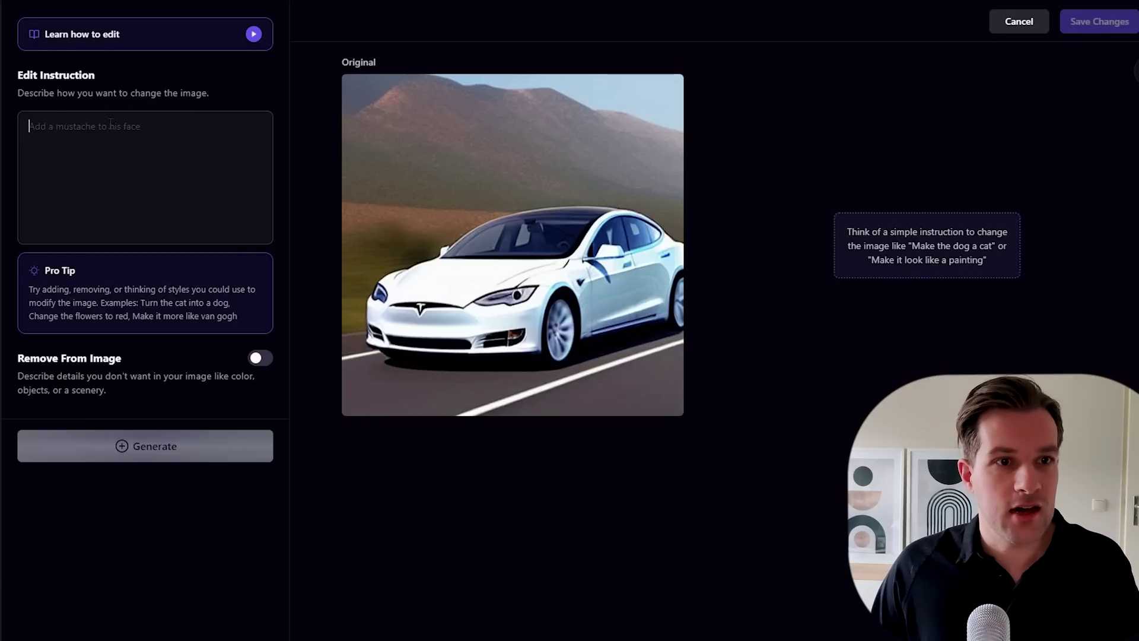
type("put a ")
type("rainbow be")
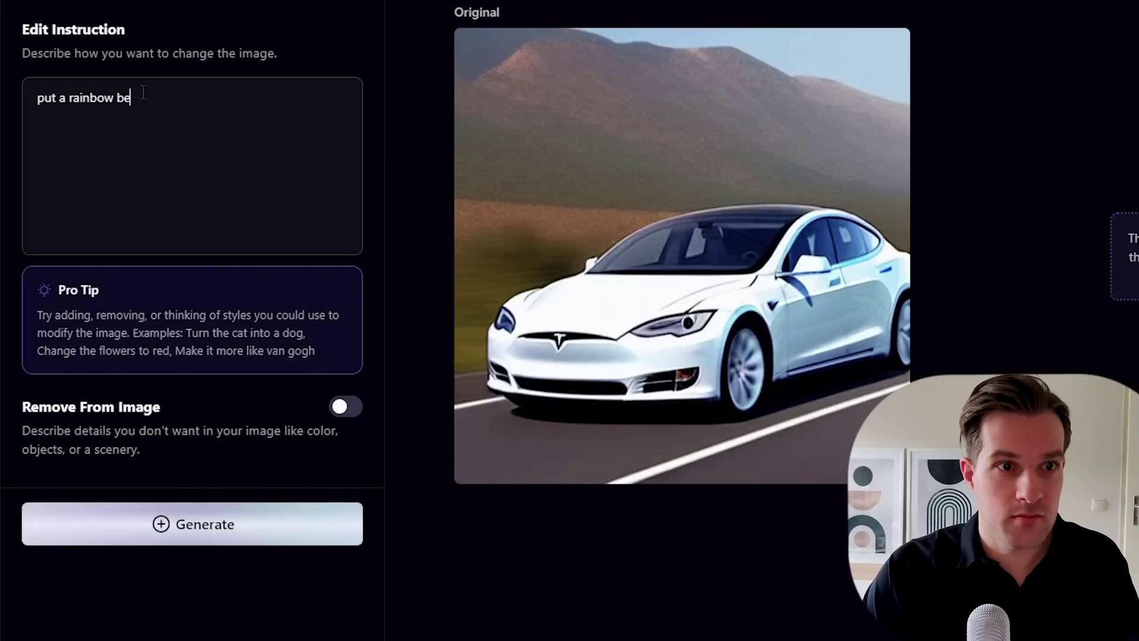
type("hind the car")
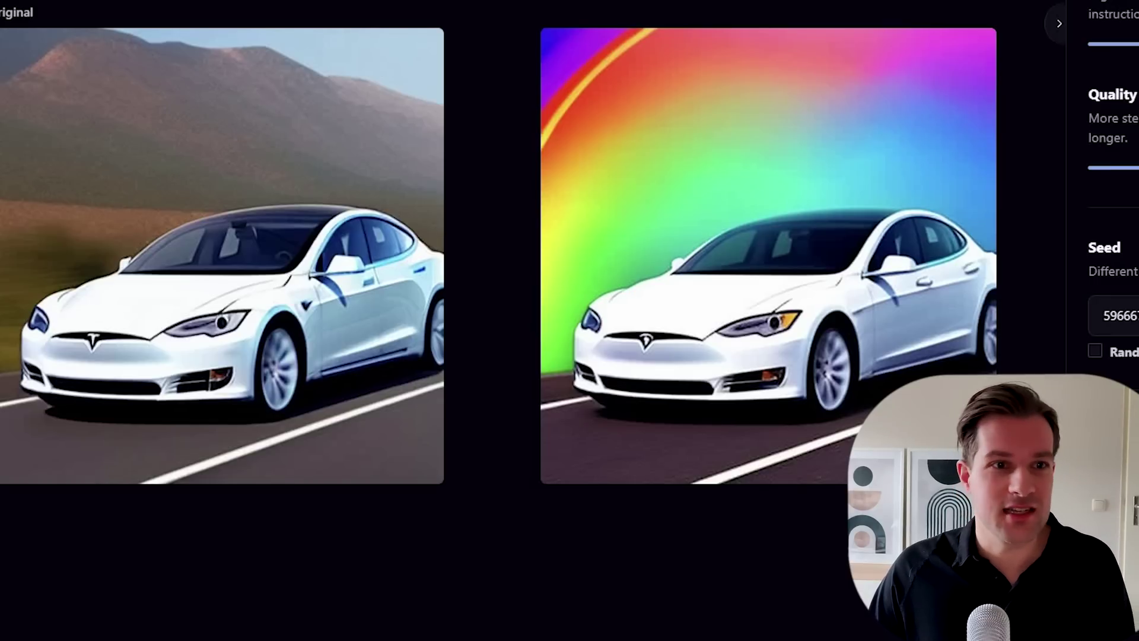
Edit the rainbow result with 'make car bigger and red', then load the red car as the original.
left_click(910, 57)
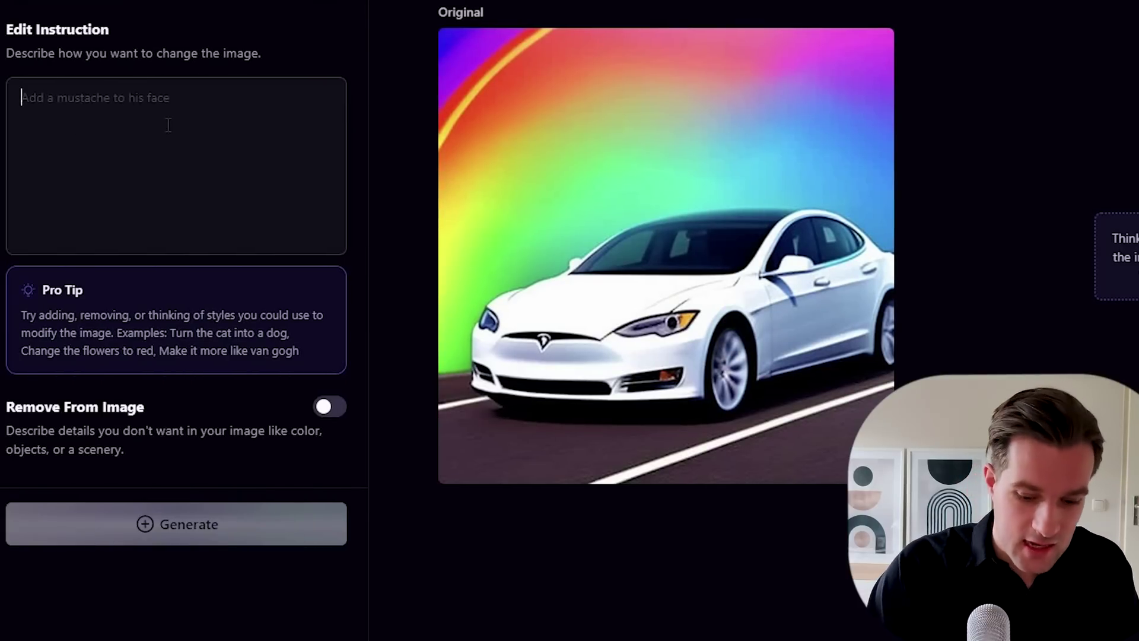
type("make car bigger and red")
left_click(270, 537)
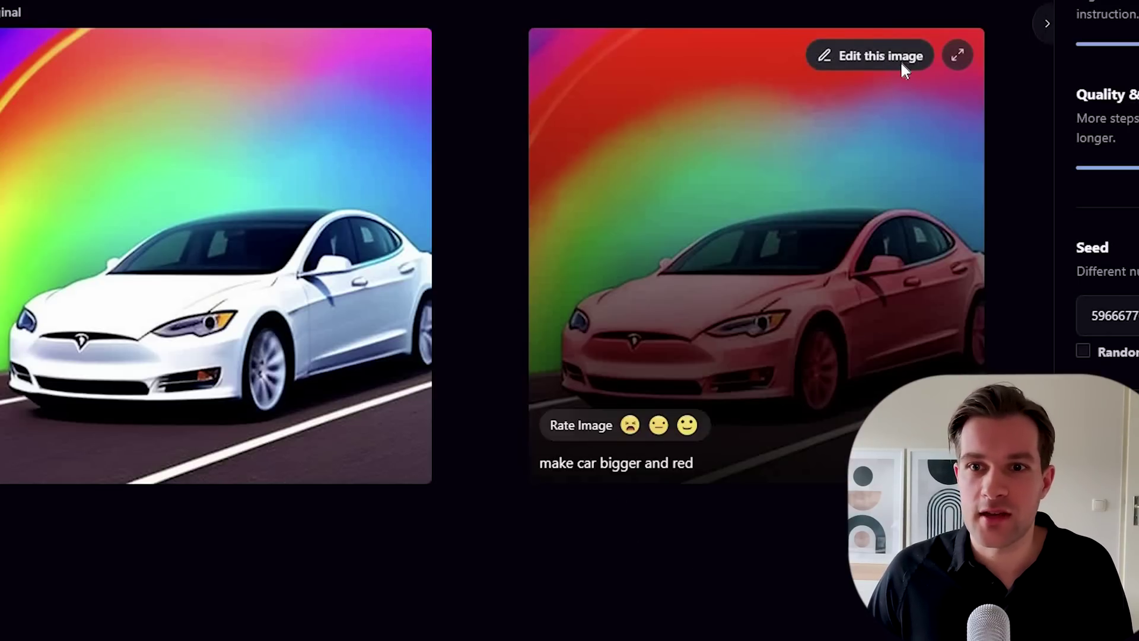
left_click(900, 60)
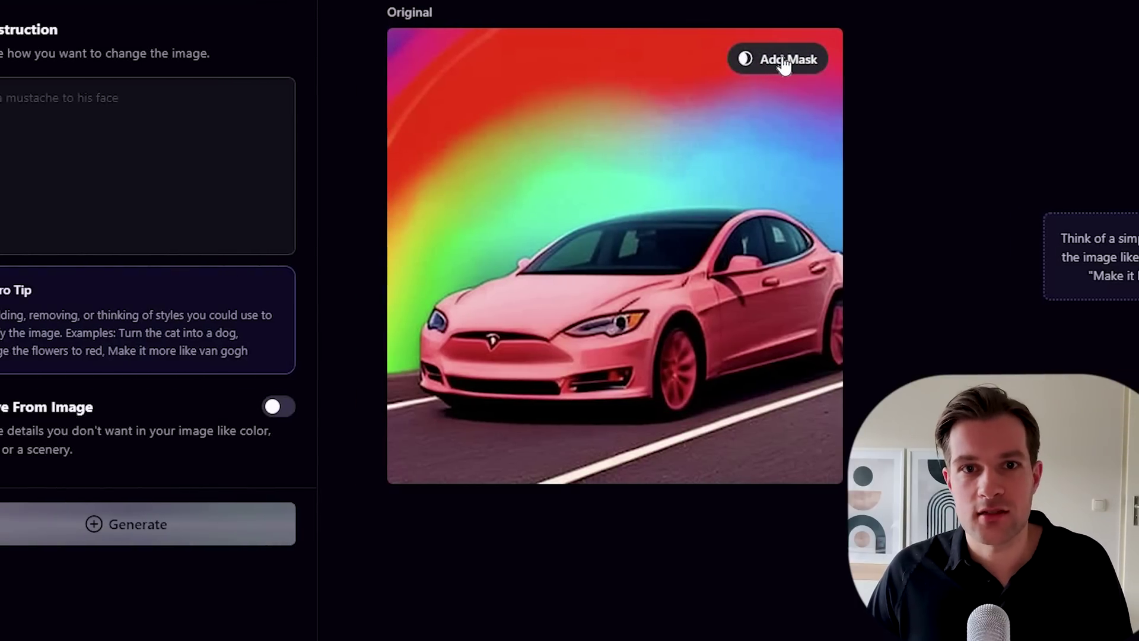
Paint a mask over the whole car, from bumper and hood to body.
left_click(785, 61)
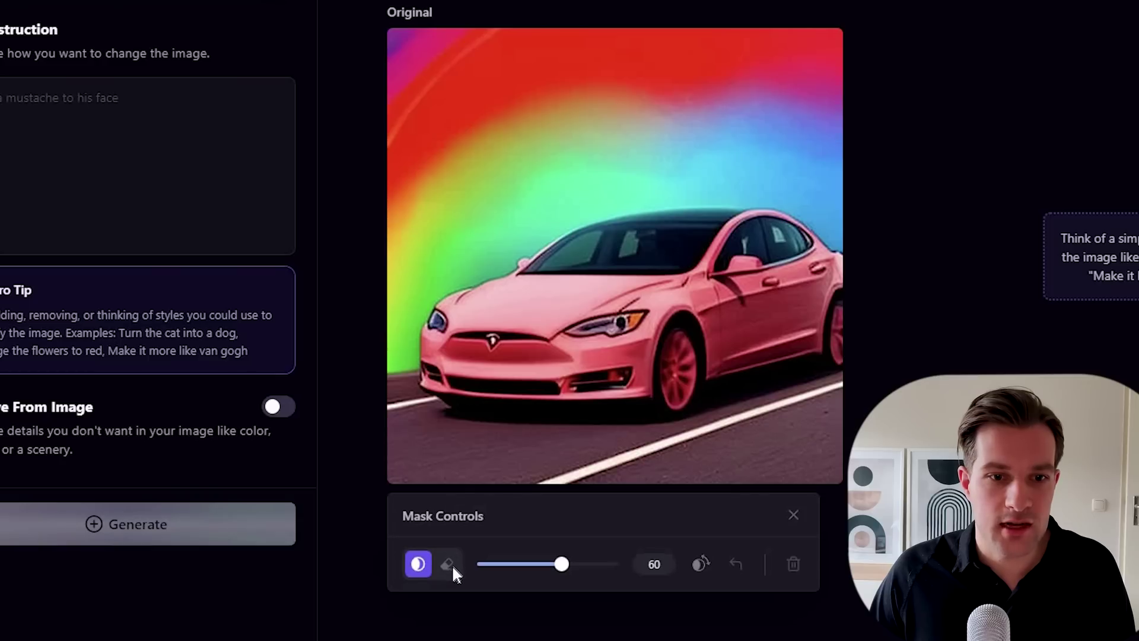
left_click(448, 564)
left_click(418, 565)
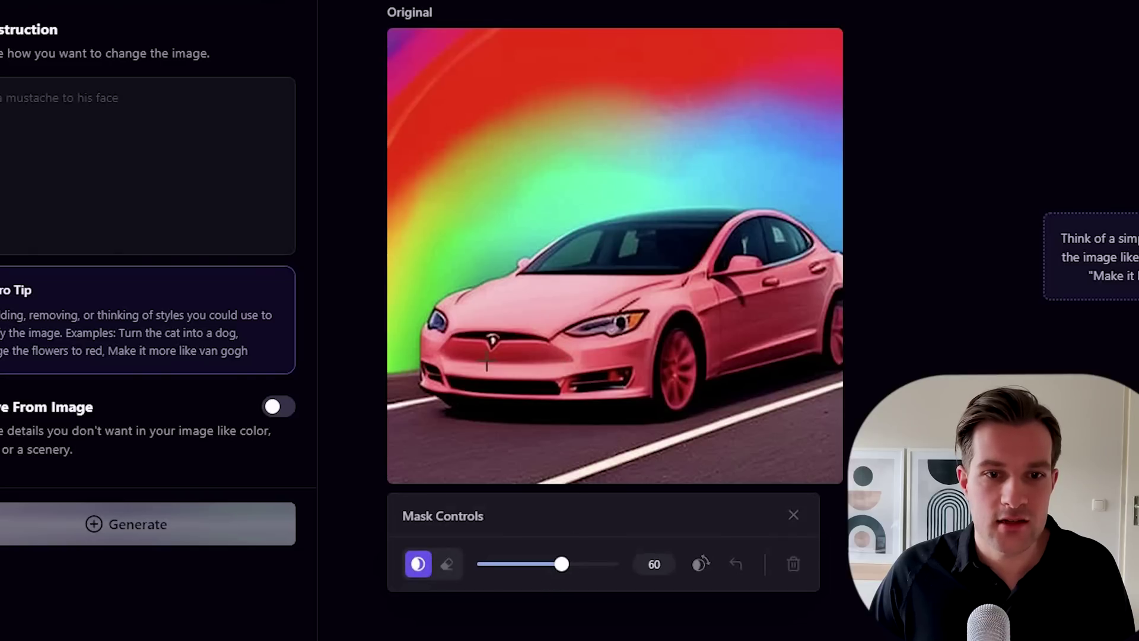
mouse_move(485, 359)
left_mouse_down()
mouse_move(448, 359)
mouse_move(446, 337)
mouse_move(526, 295)
left_mouse_up()
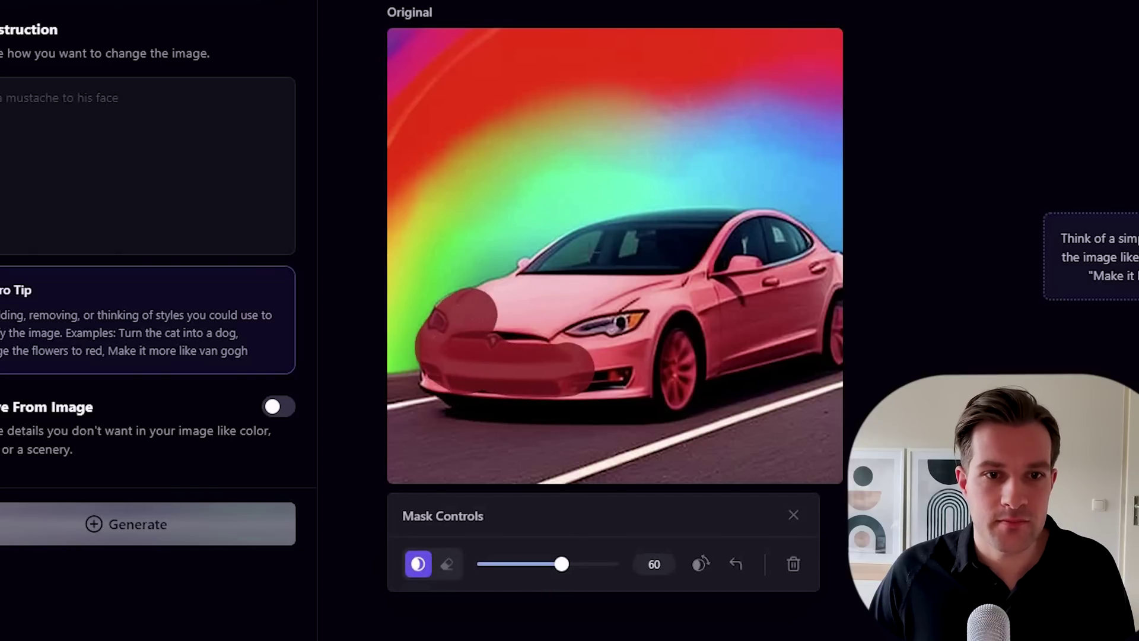
mouse_move(601, 249)
left_mouse_down()
mouse_move(551, 279)
mouse_move(623, 237)
mouse_move(682, 223)
mouse_move(777, 231)
mouse_move(813, 261)
mouse_move(828, 296)
mouse_move(790, 347)
mouse_move(700, 362)
mouse_move(664, 392)
mouse_move(453, 379)
mouse_move(469, 397)
mouse_move(652, 321)
mouse_move(523, 303)
mouse_move(735, 267)
mouse_move(581, 273)
mouse_move(630, 349)
left_mouse_up()
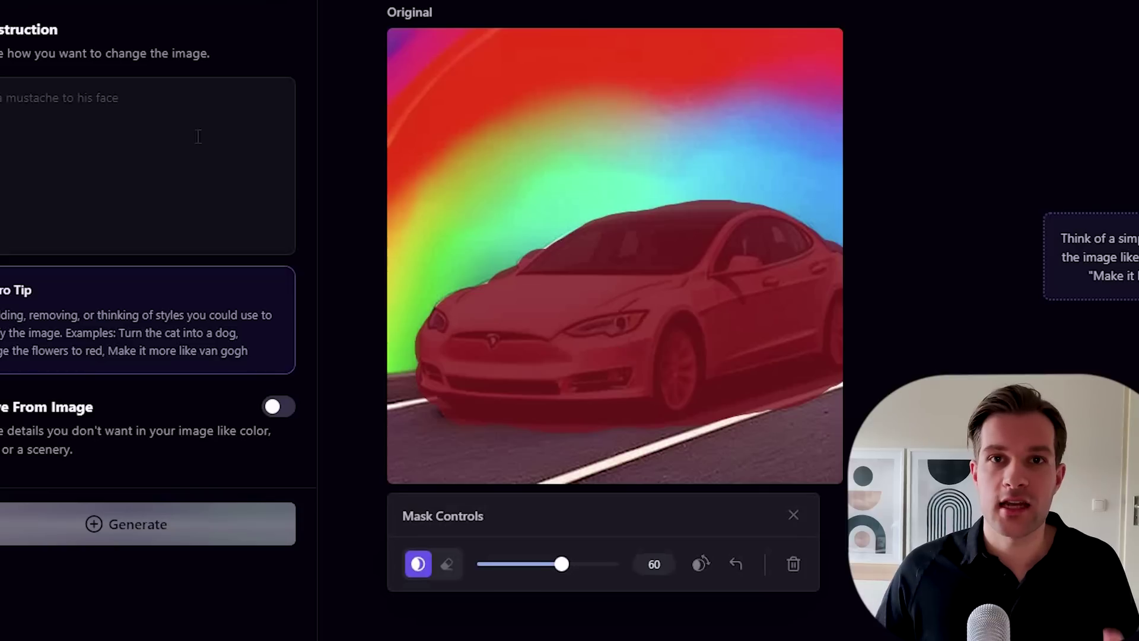
Generate the masked edit with the instruction 'turn into bike'.
left_click(102, 102)
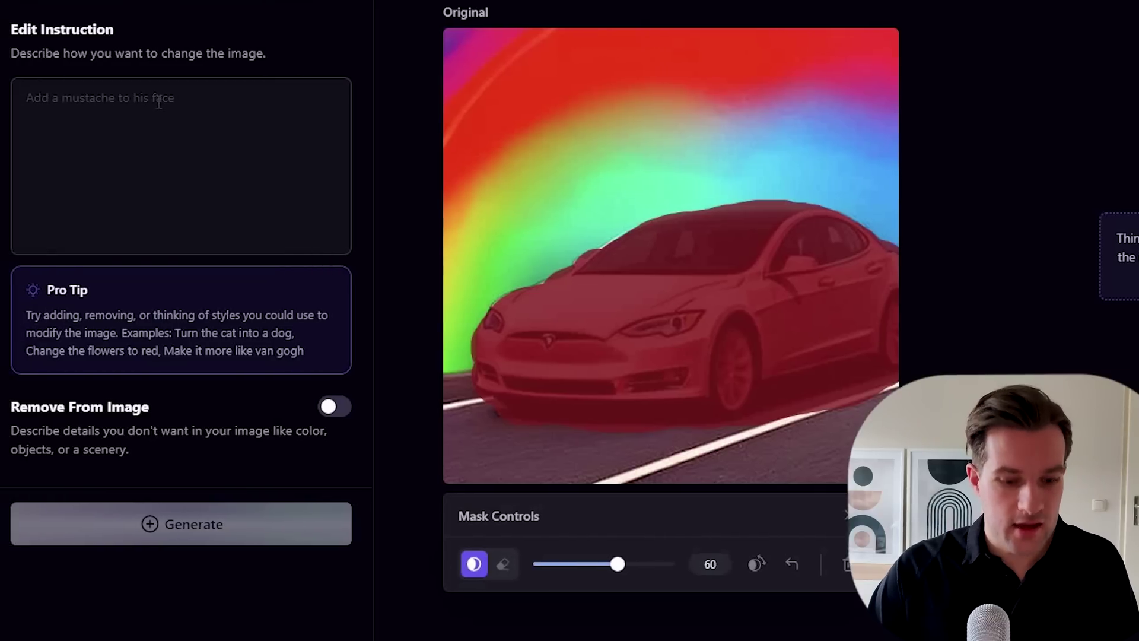
type("turn ")
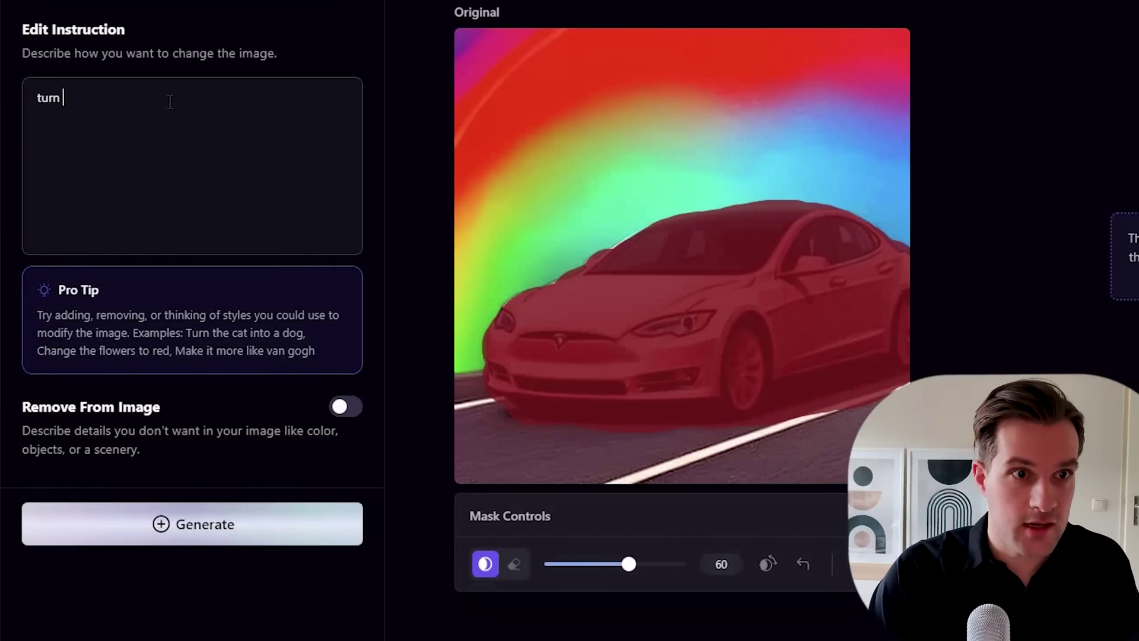
type("into bike")
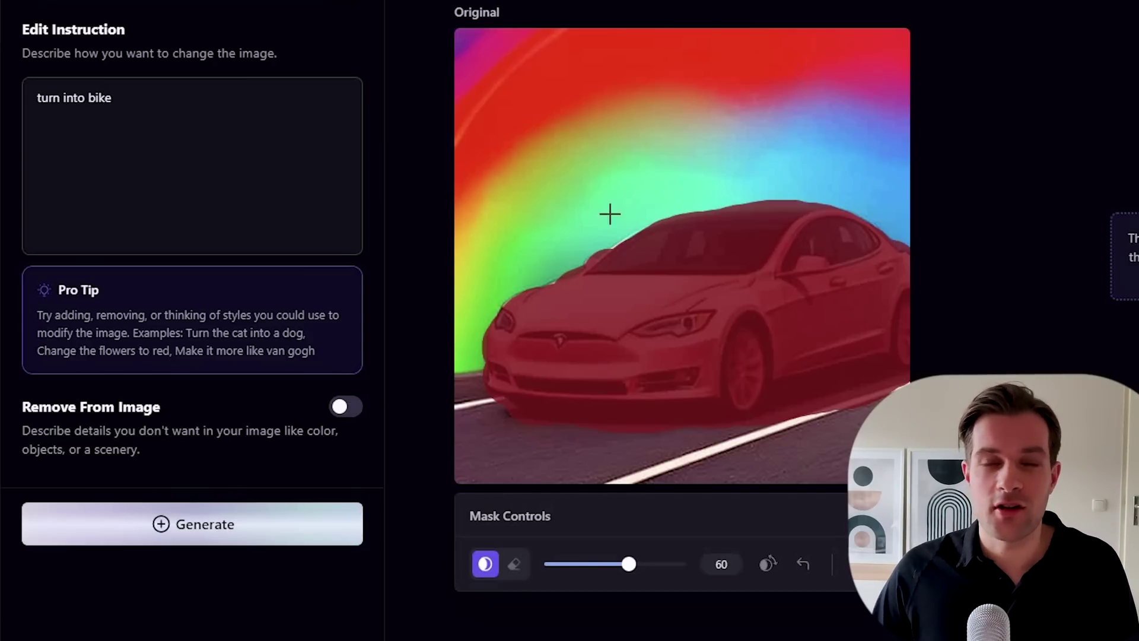
left_click(267, 525)
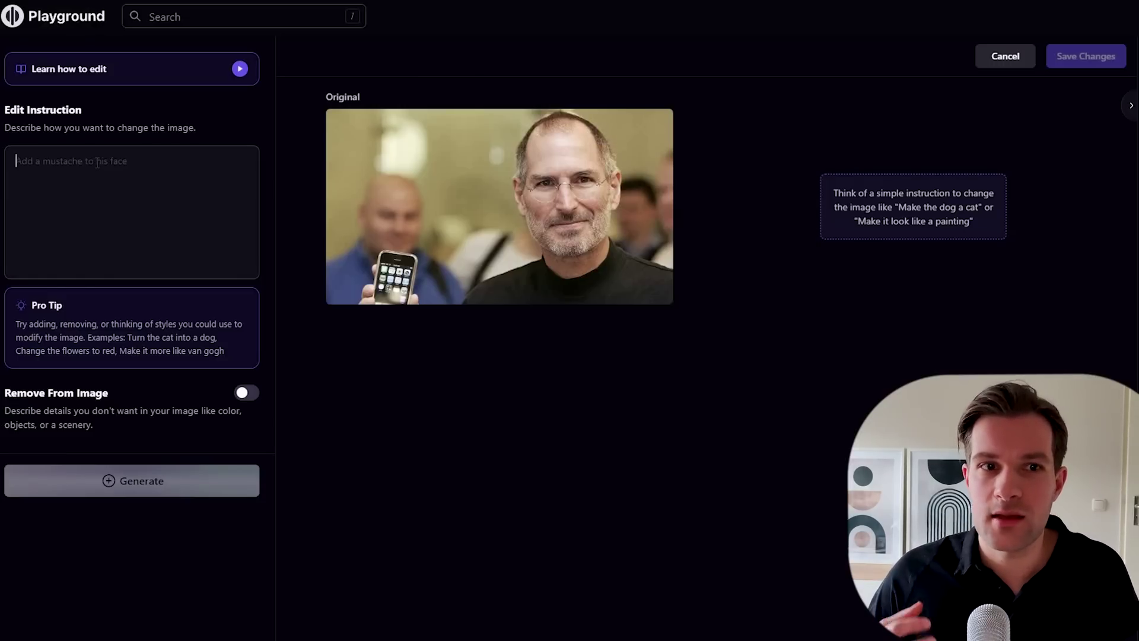
Generate the 'add a big beard' edit and view the bearded result at full size.
type("add a big be")
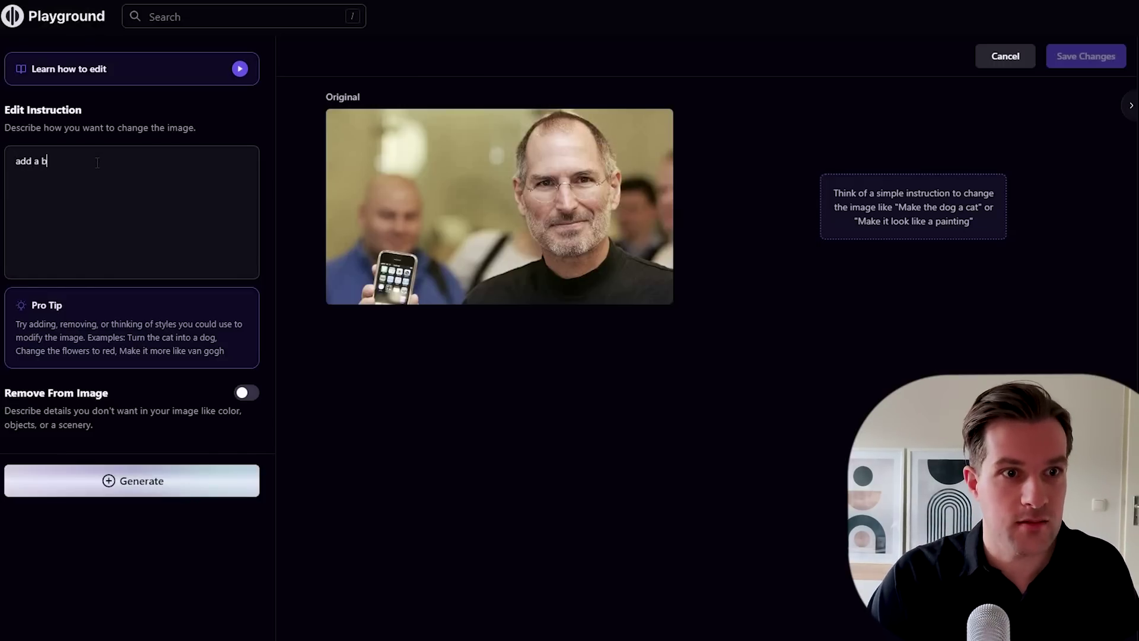
type("ard")
left_click(137, 481)
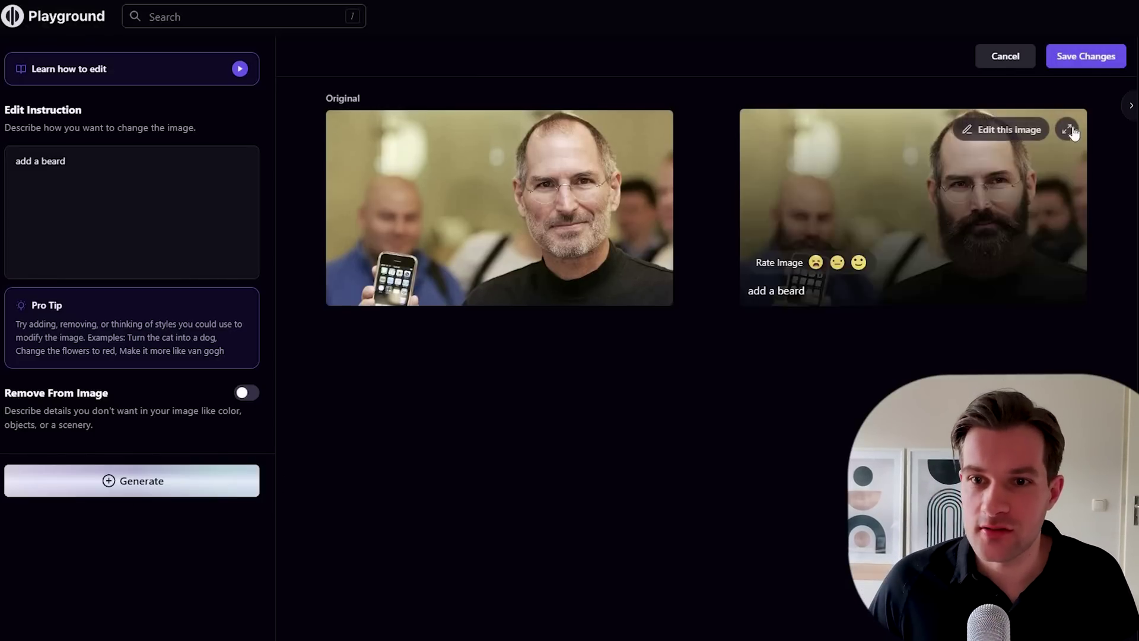
left_click(791, 309)
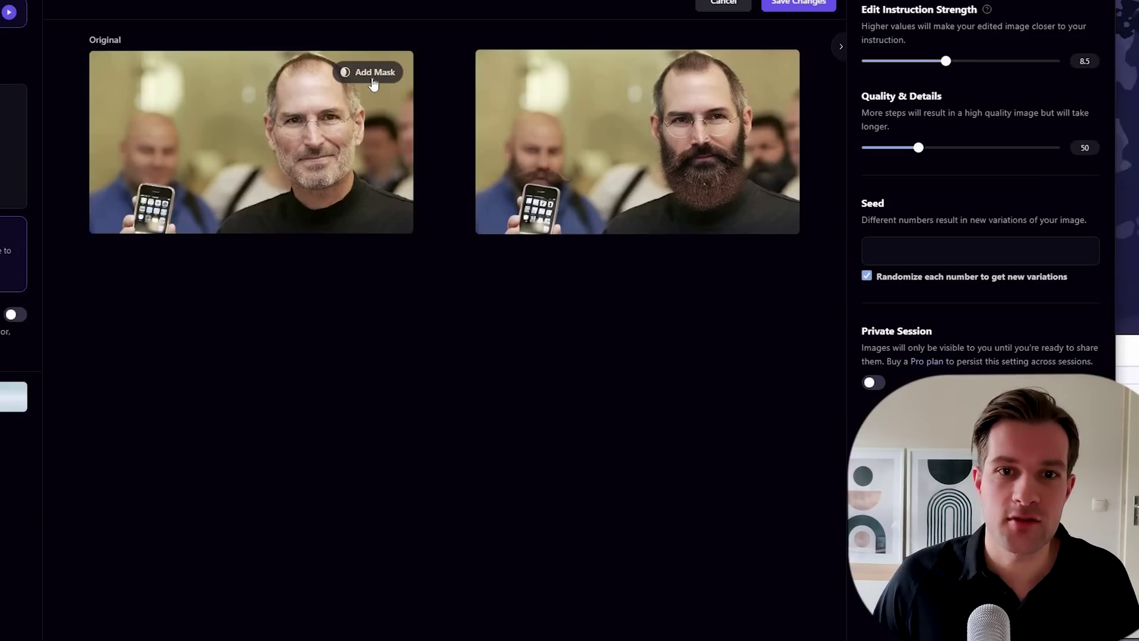
Mask the man's chin and jaw with the brush at size 34.
left_click(367, 72)
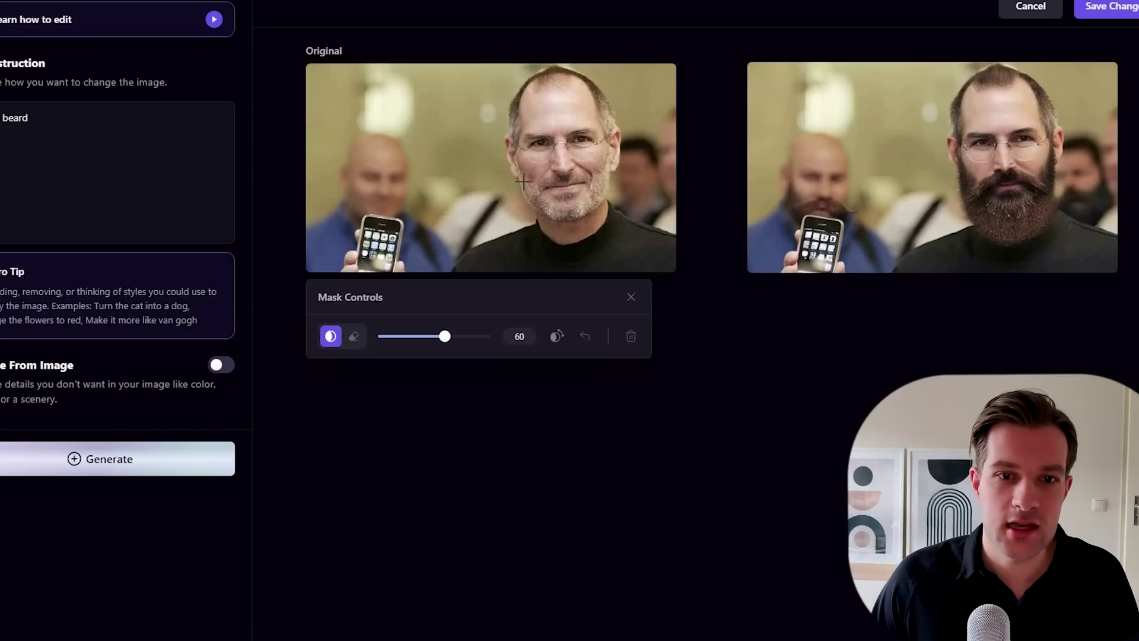
left_click_drag(523, 181, 538, 202)
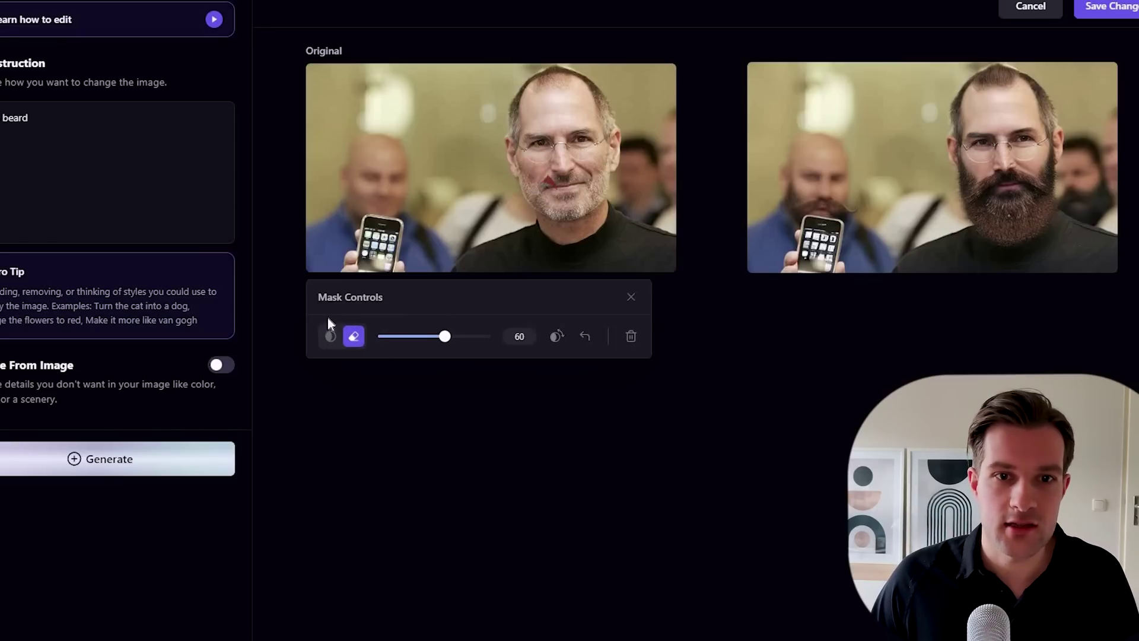
left_click(354, 336)
left_click(330, 336)
left_click_drag(444, 335, 415, 335)
mouse_move(530, 189)
left_mouse_down()
mouse_move(560, 214)
mouse_move(600, 203)
mouse_move(606, 181)
mouse_move(547, 187)
mouse_move(589, 196)
left_mouse_up()
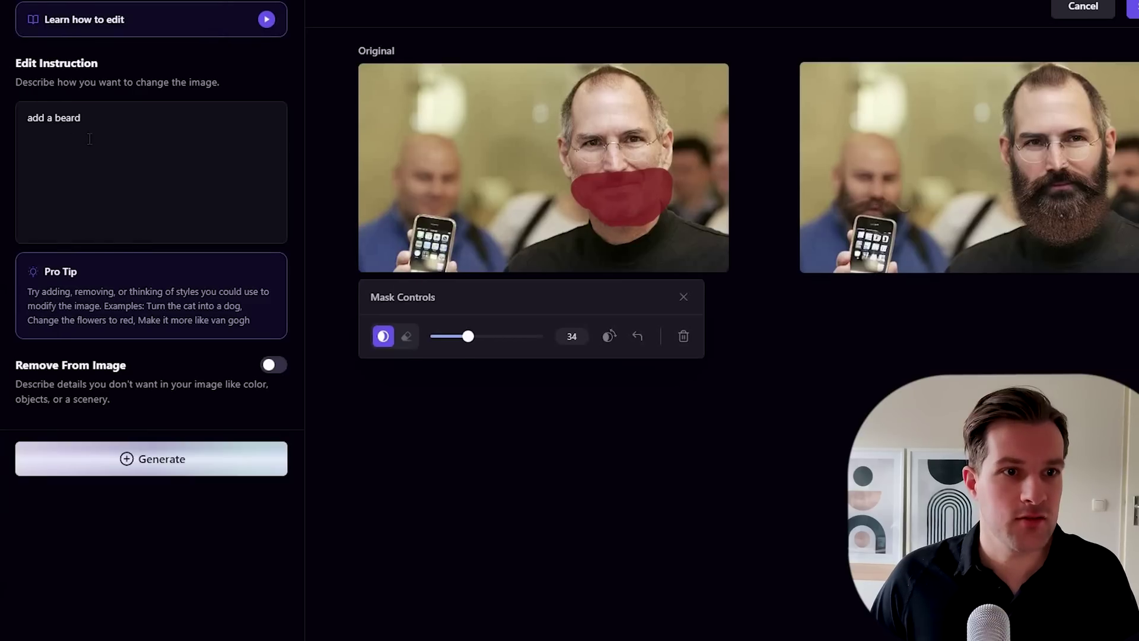
Change the instruction to 'add a pink beard' and generate the edit.
left_click(89, 139)
type("pink")
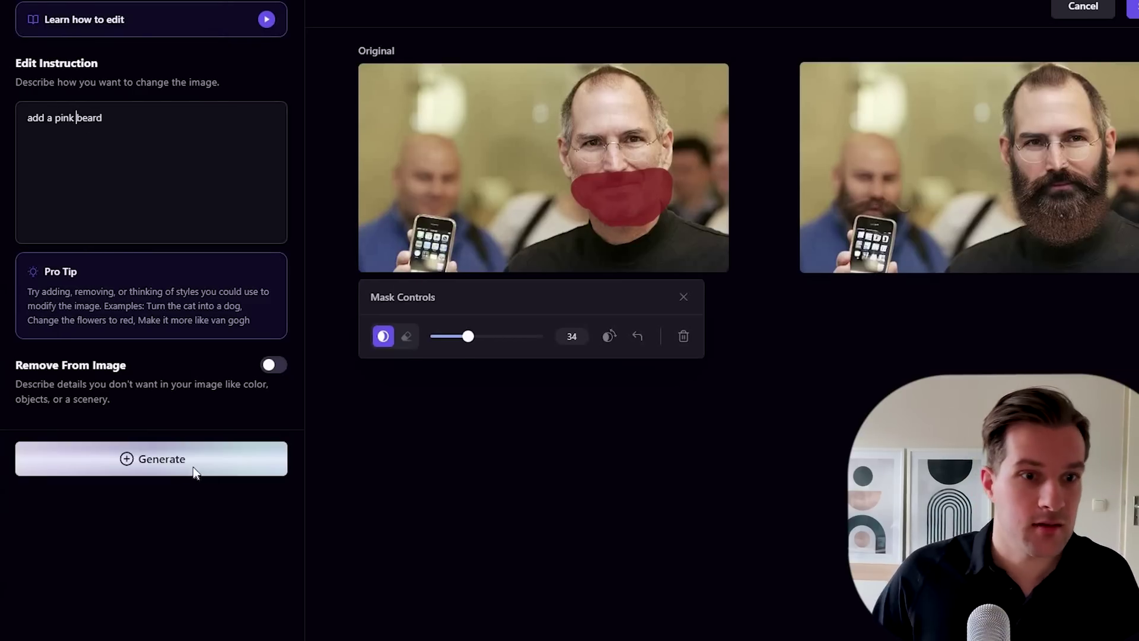
left_click(194, 466)
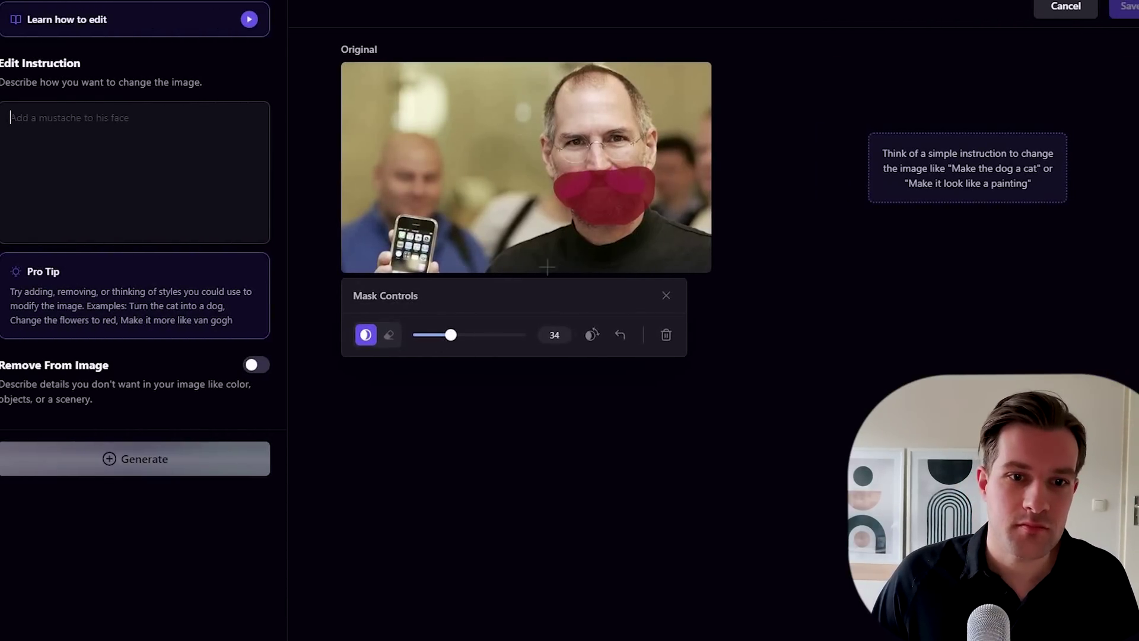
Erase the lower beard mask and paint the mask over the background around the man.
left_click(389, 335)
left_click_drag(561, 220, 652, 204)
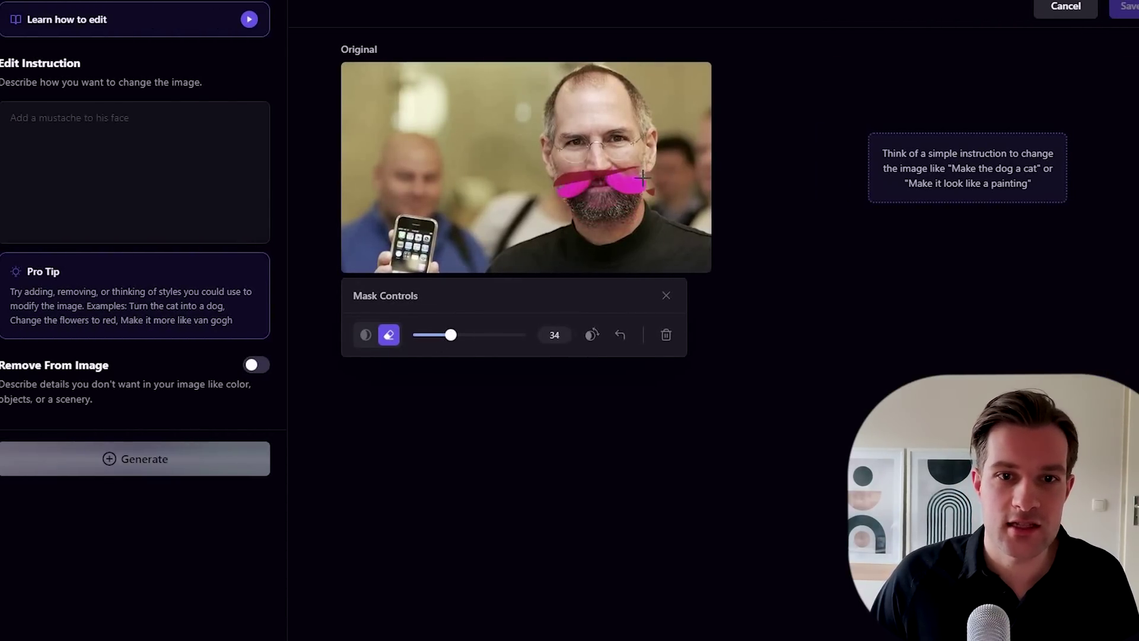
left_click(365, 336)
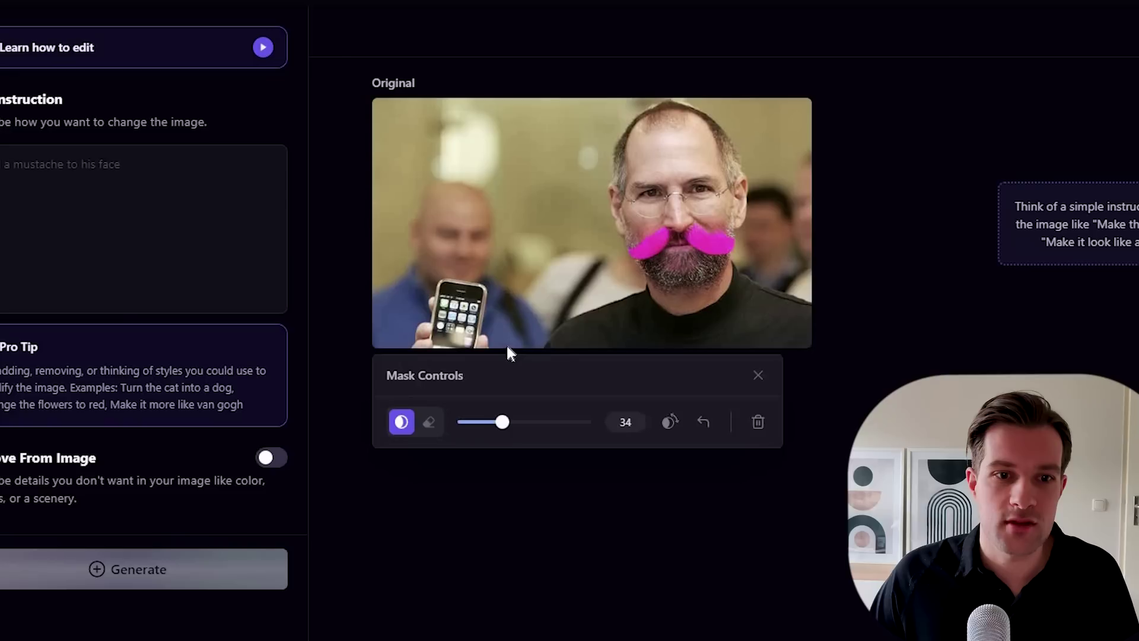
mouse_move(504, 332)
left_mouse_down()
mouse_move(504, 305)
mouse_move(505, 348)
mouse_move(533, 350)
mouse_move(541, 314)
mouse_move(607, 287)
mouse_move(600, 155)
left_mouse_up()
mouse_move(633, 103)
left_mouse_down()
mouse_move(700, 98)
mouse_move(725, 110)
mouse_move(767, 205)
left_mouse_up()
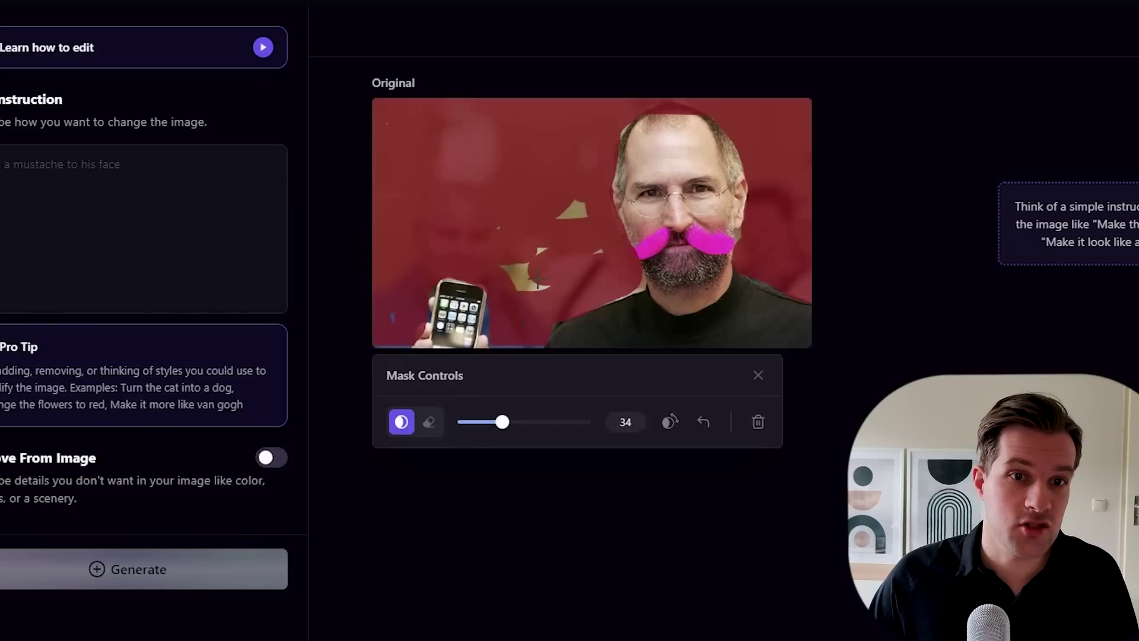
mouse_move(538, 279)
left_mouse_down()
mouse_move(540, 233)
mouse_move(572, 205)
left_mouse_up()
mouse_move(596, 252)
left_mouse_down()
mouse_move(536, 274)
mouse_move(511, 267)
left_mouse_up()
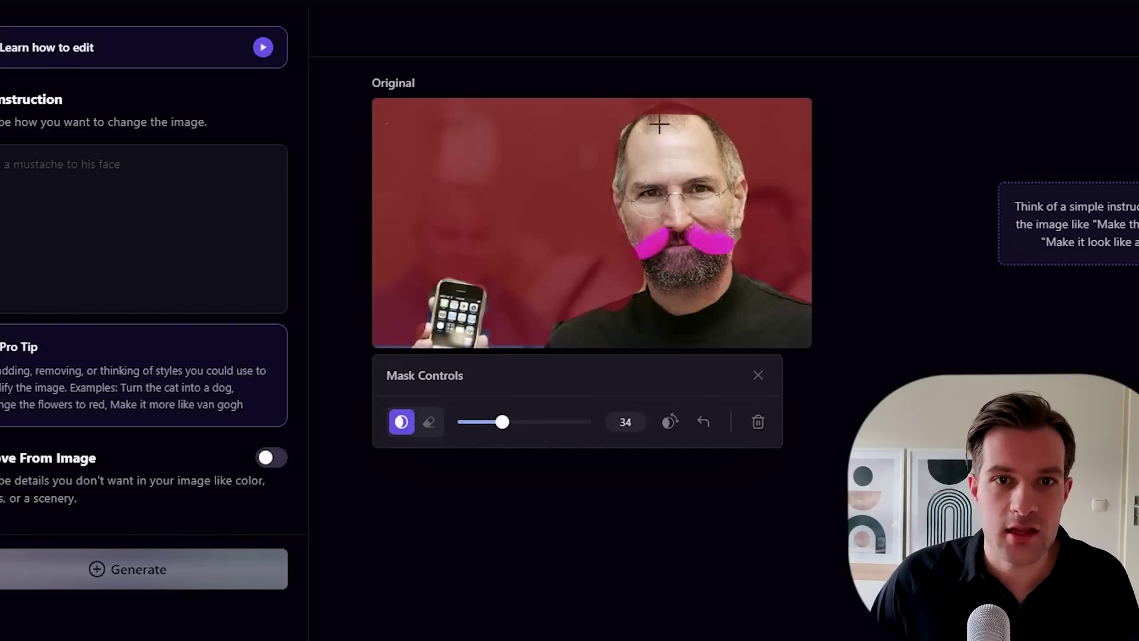
Enter the edit instruction 'add the sea'.
key("e")
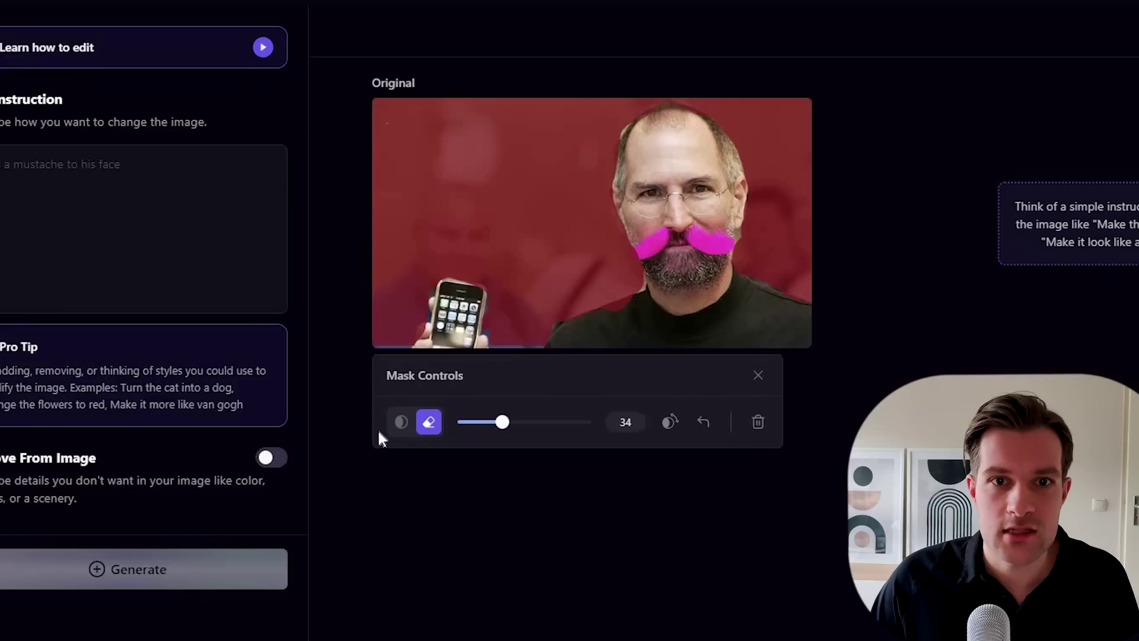
left_click(397, 421)
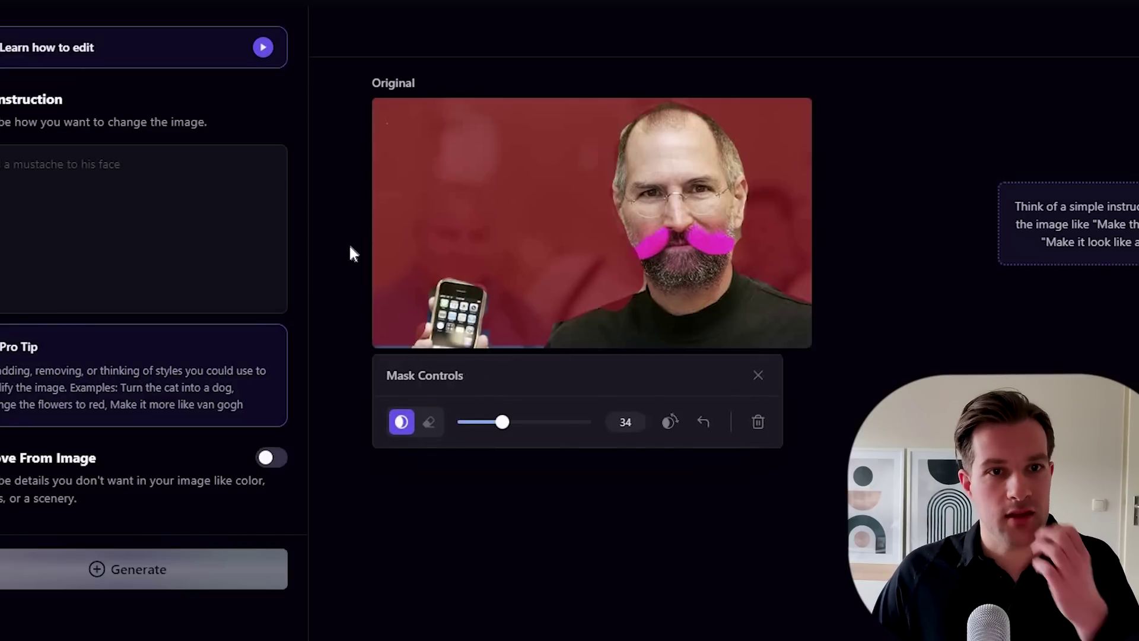
left_click(89, 178)
type("add the sea")
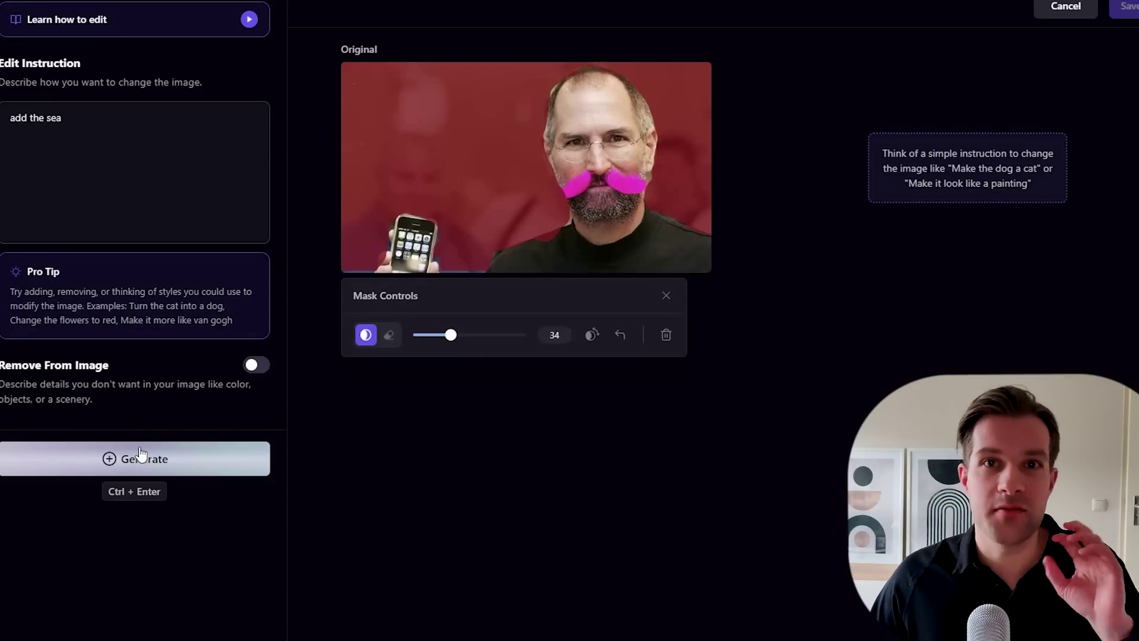
Generate the sea background edit, then close the enlarged mustache image.
left_click(141, 456)
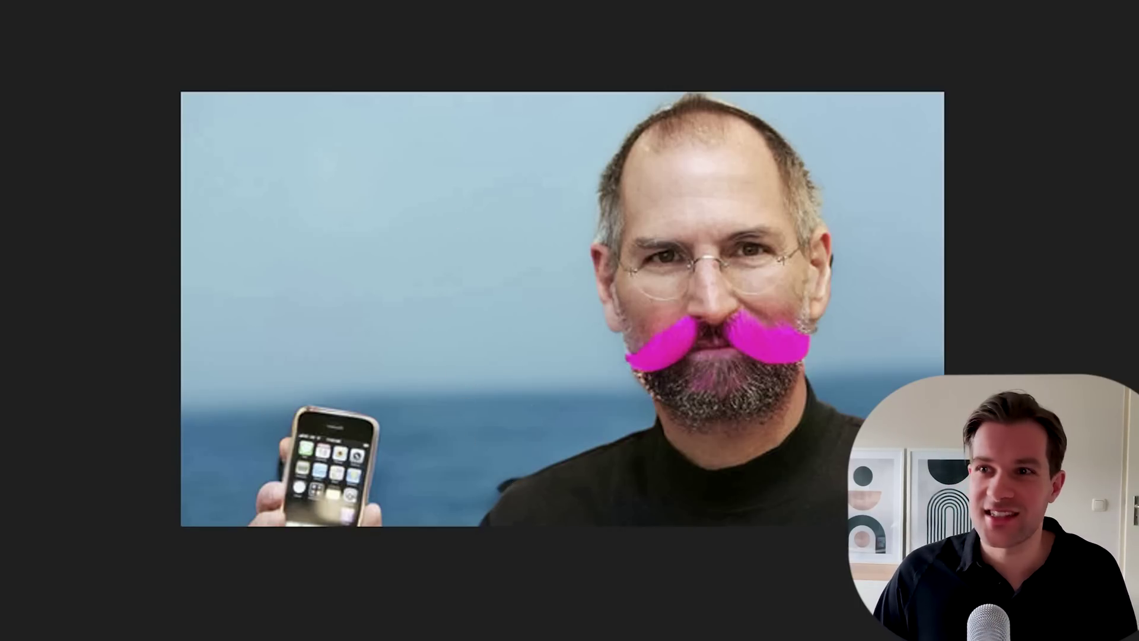
left_click(545, 84)
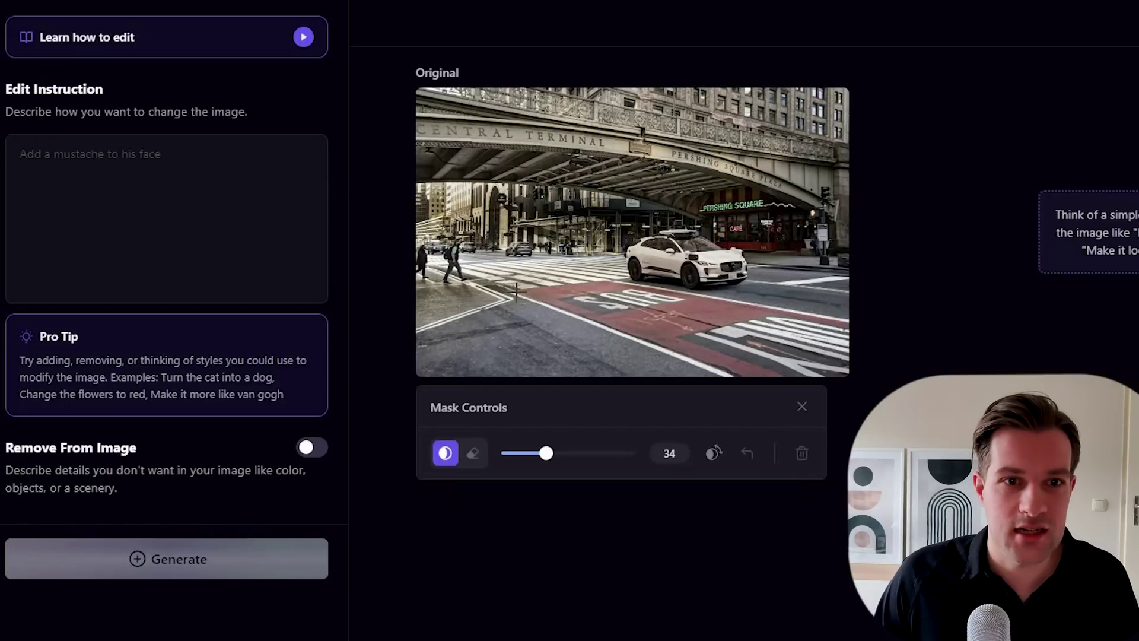
Mask the street and station canopy around the white car with a size-65 brush and adjust the zombie outbreak instruction.
mouse_move(533, 287)
left_mouse_down()
mouse_move(604, 279)
mouse_move(683, 308)
mouse_move(801, 286)
mouse_move(860, 363)
left_mouse_up()
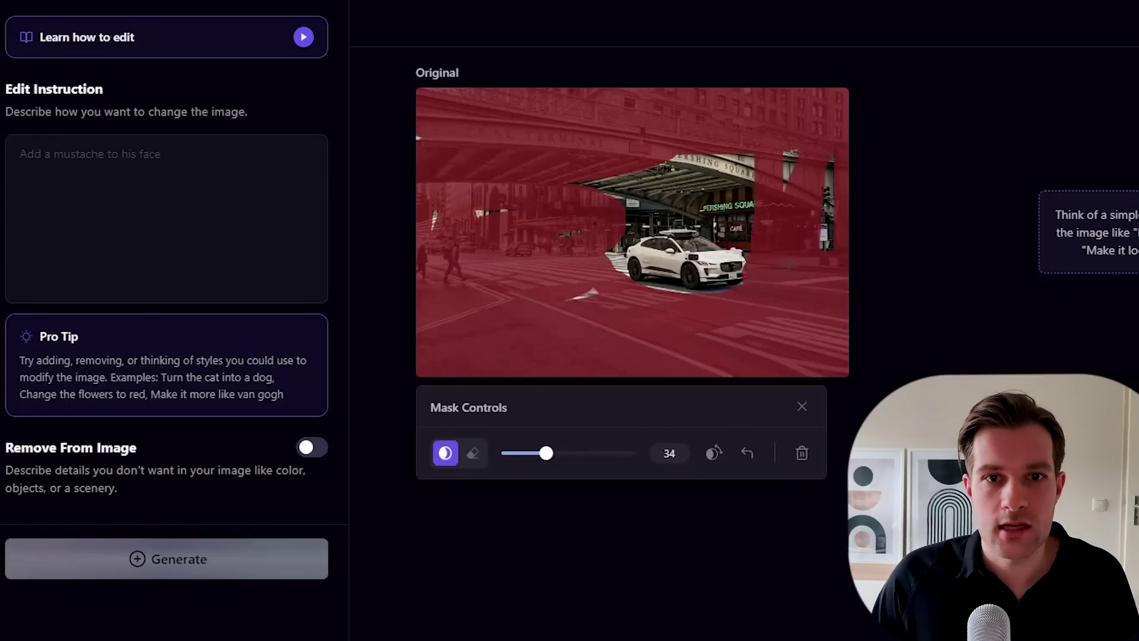
left_click_drag(546, 453, 587, 453)
left_click_drag(587, 195, 769, 231)
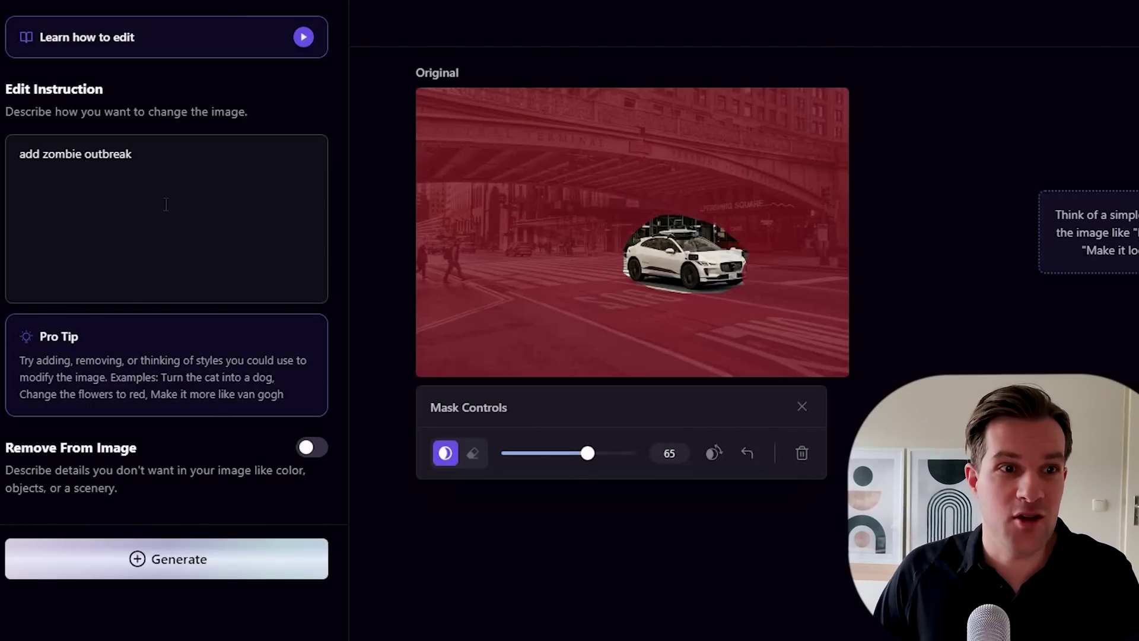
key("BackSpace")
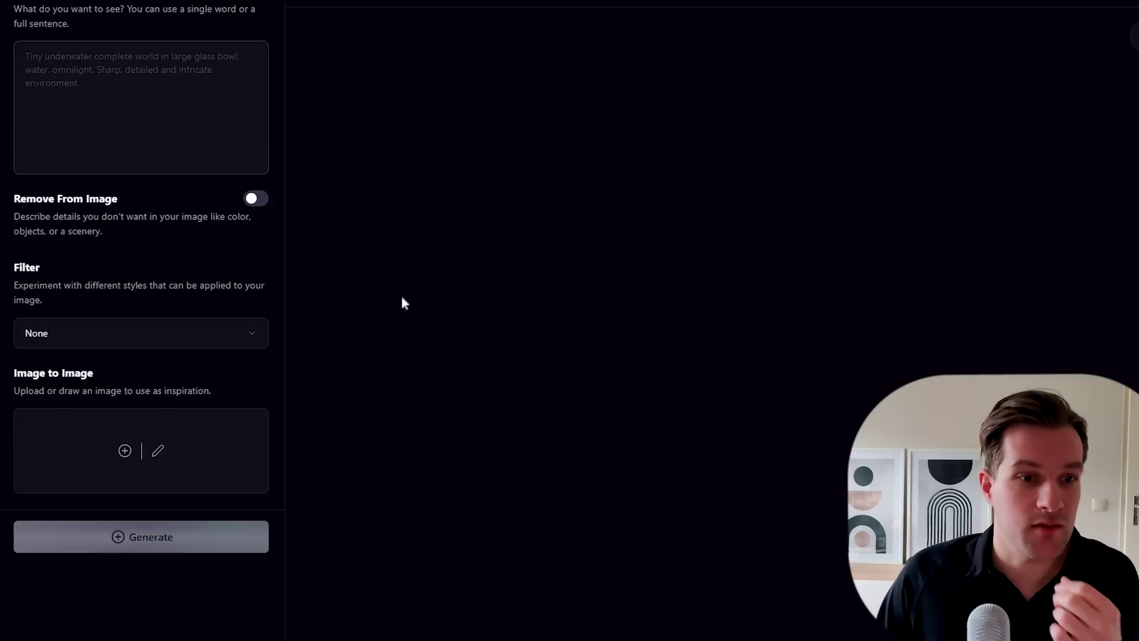
Load the portrait as the Image to Image source, leaving the filter styles unchosen.
left_click(124, 452)
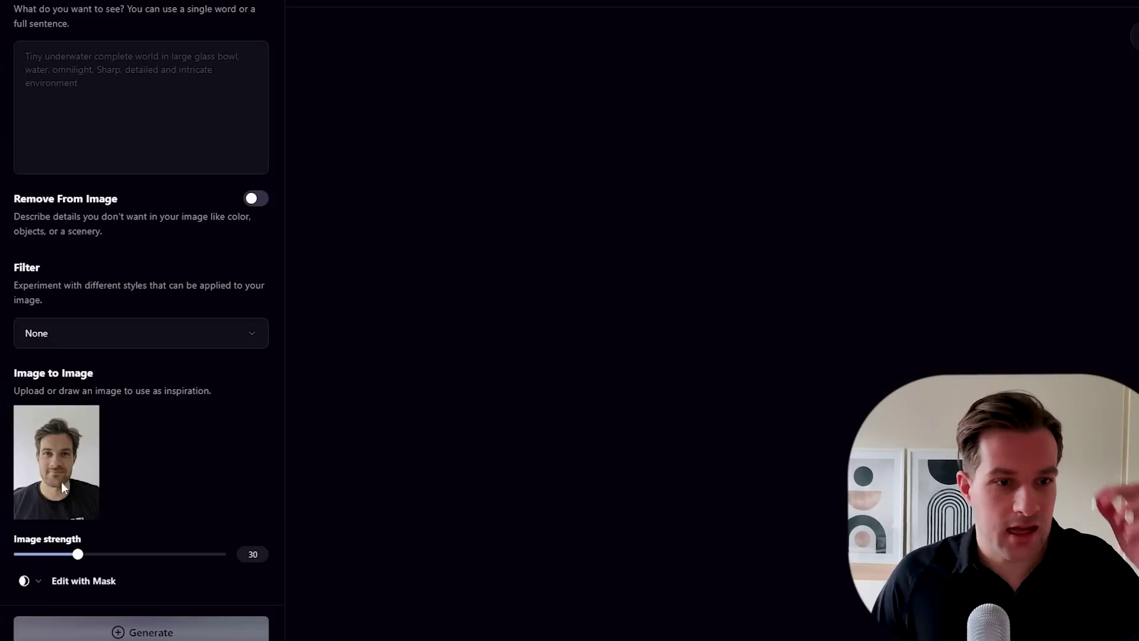
mouse_move(65, 490)
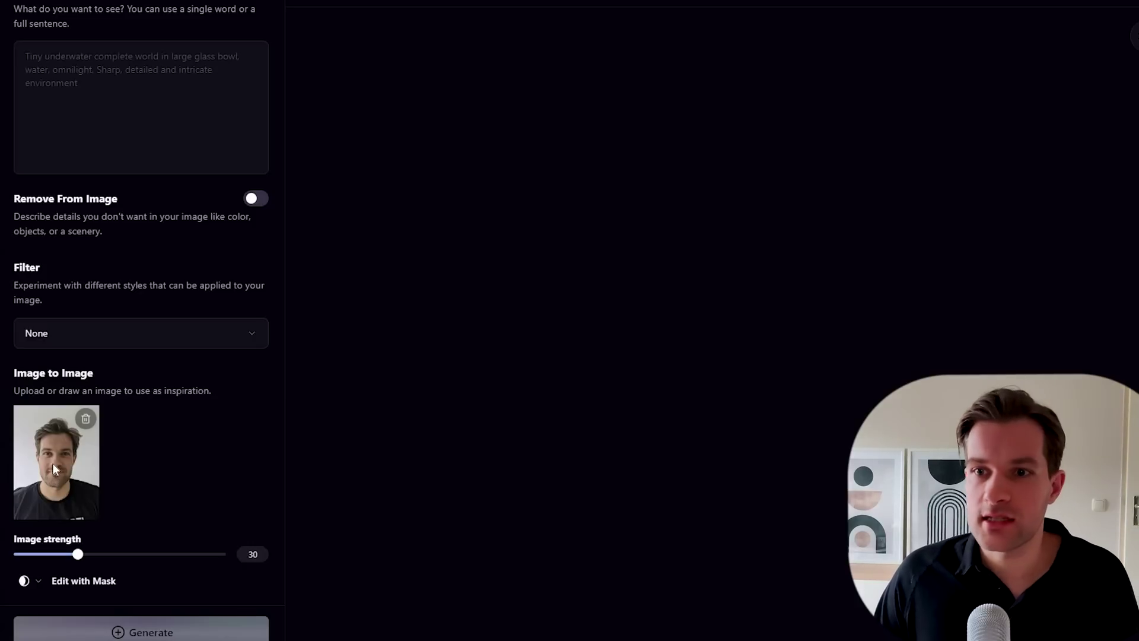
left_click(249, 334)
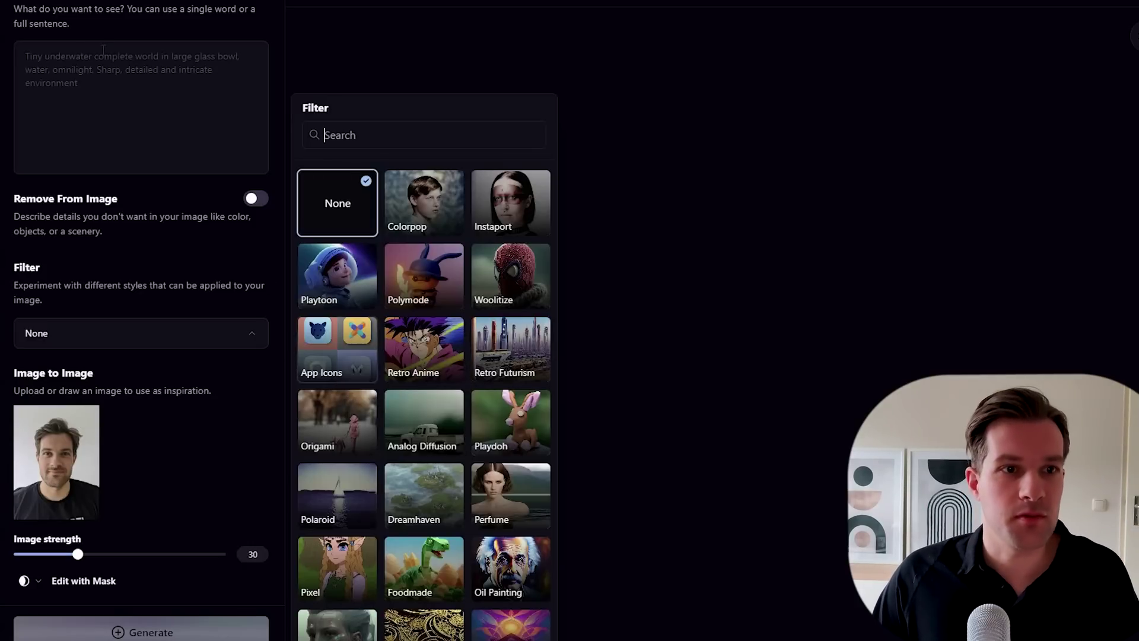
left_click(77, 45)
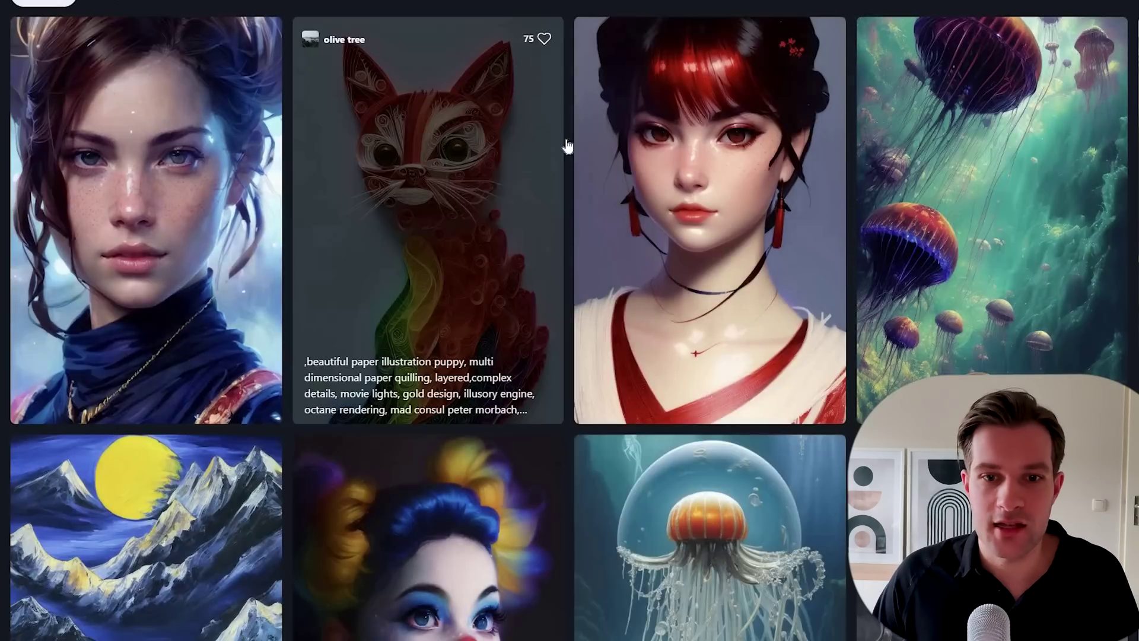
Find the community post 'Made of electricity' and copy its prompt.
scroll(564, 148, "down", 20)
scroll(631, 182, "down", 9)
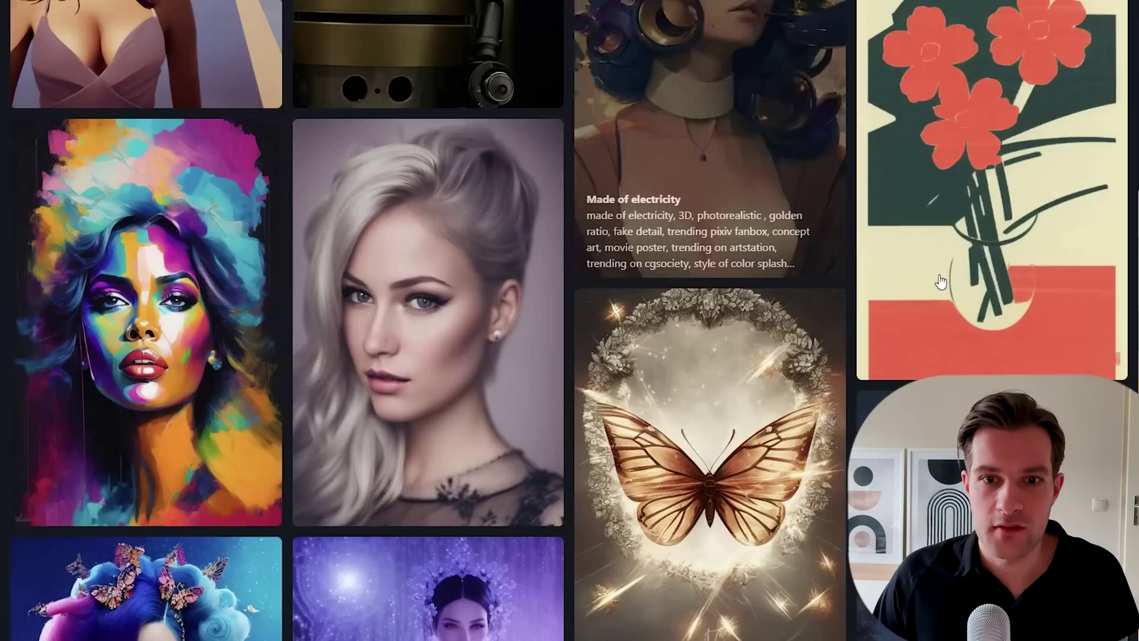
scroll(770, 340, "up", 7)
left_click(771, 339)
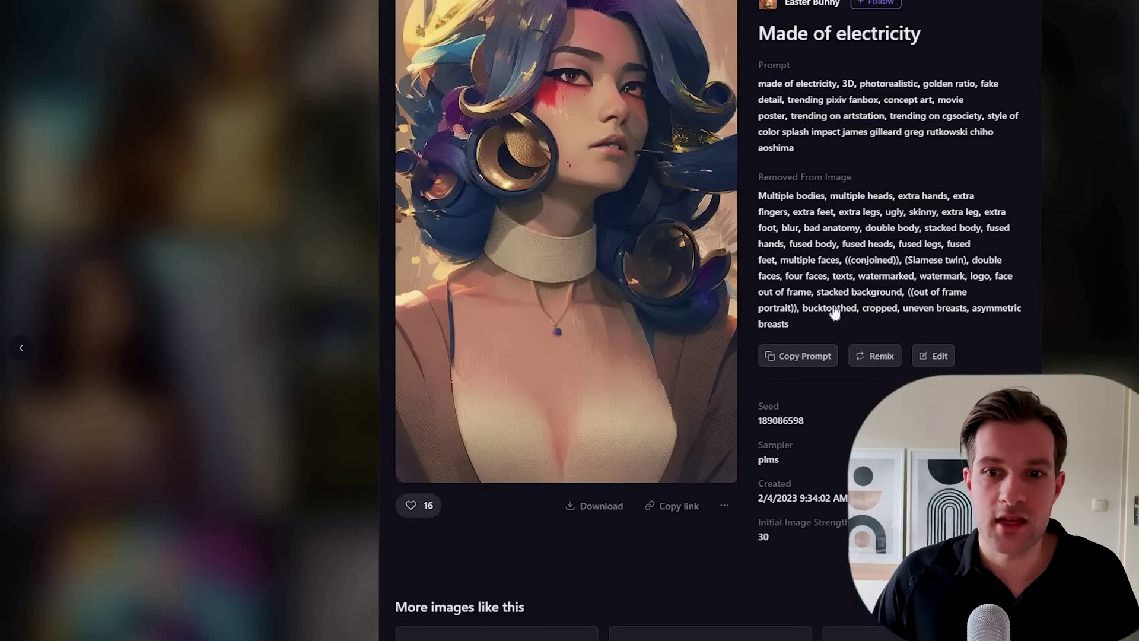
left_click(820, 366)
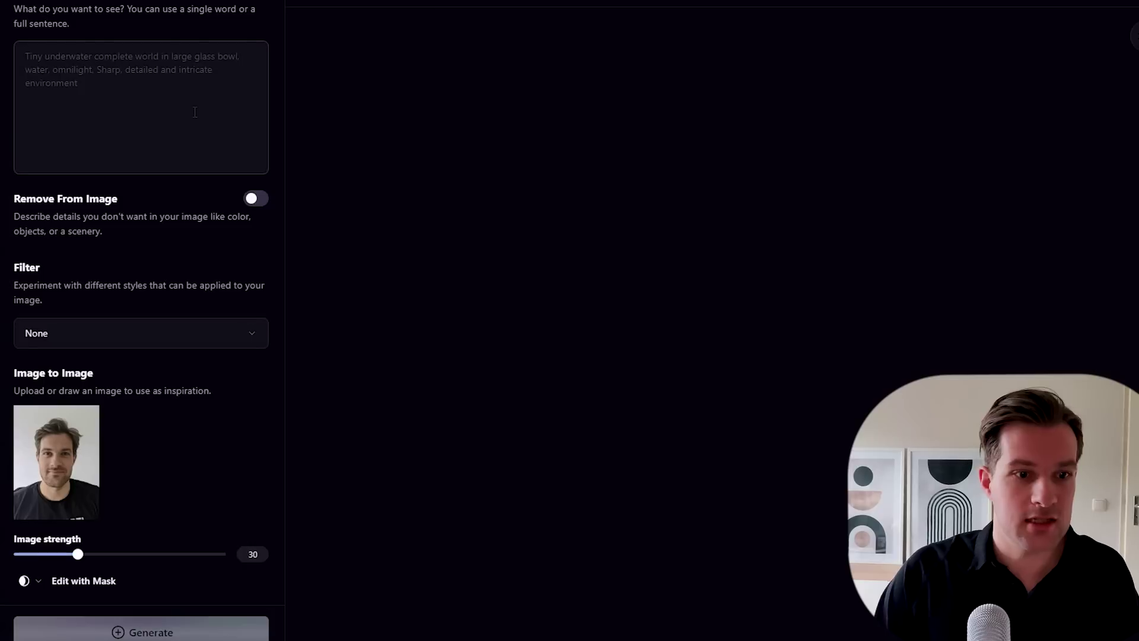
Paste the Made of electricity prompt, generate, then generate four portraits at image strength 76.
type("made of electricity, 3D, photorealistic , golden ratio, fake detail, trending pixiv fanbox, concept art, movie poster, trending on artstation, trending on cgsociety, style of color splash  impact james gilleard greg rutkowski chiho aoshima")
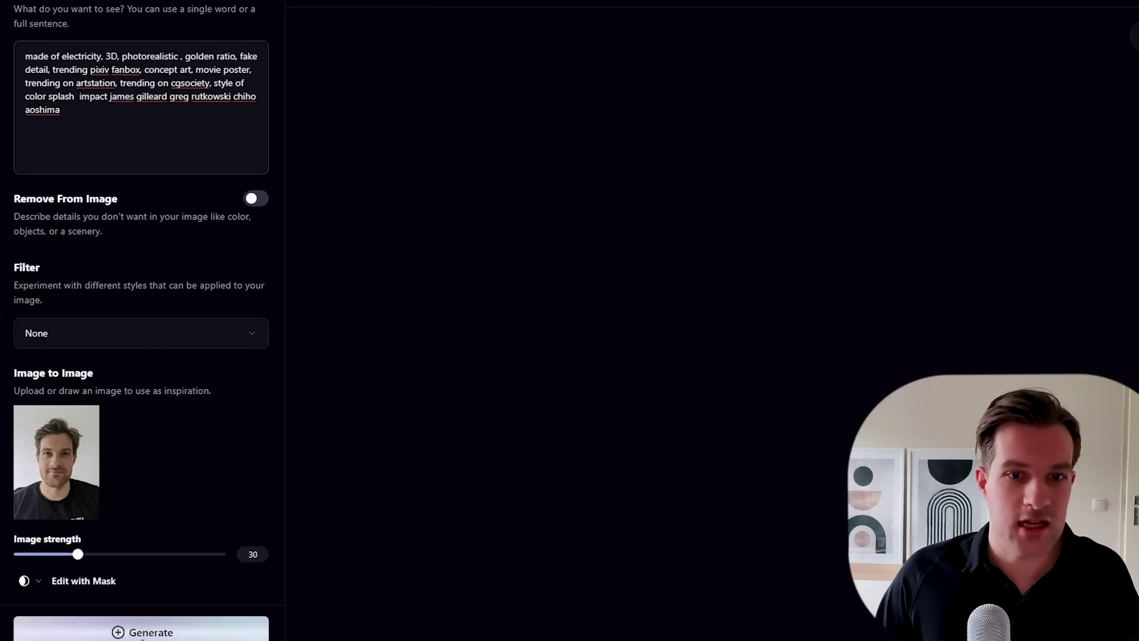
key("ctrl+Return")
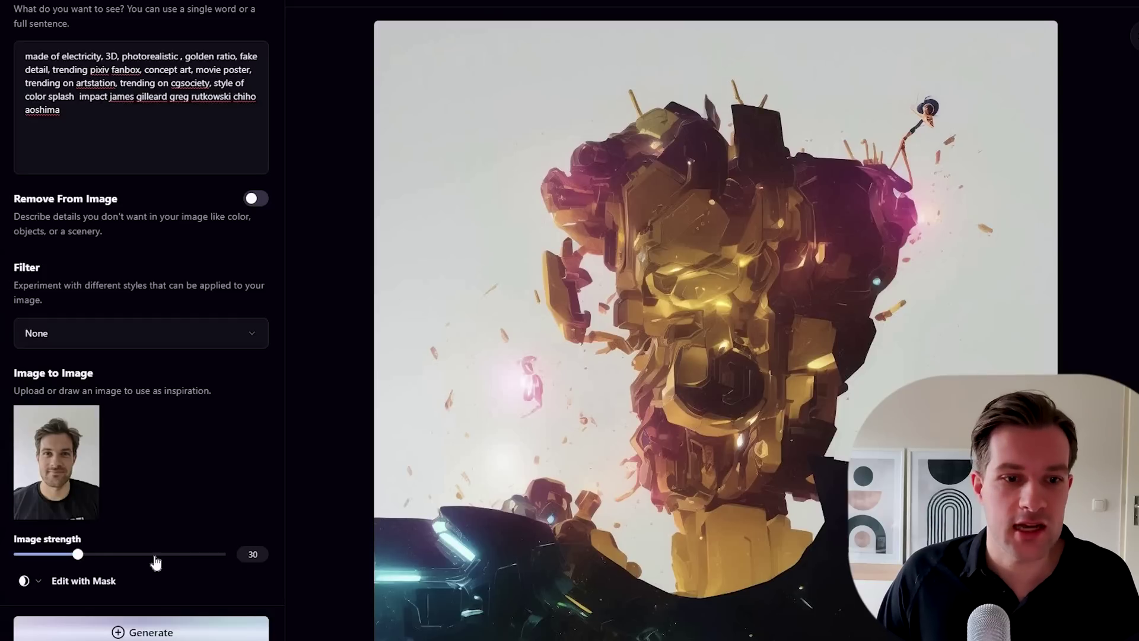
left_click(175, 554)
left_click(186, 624)
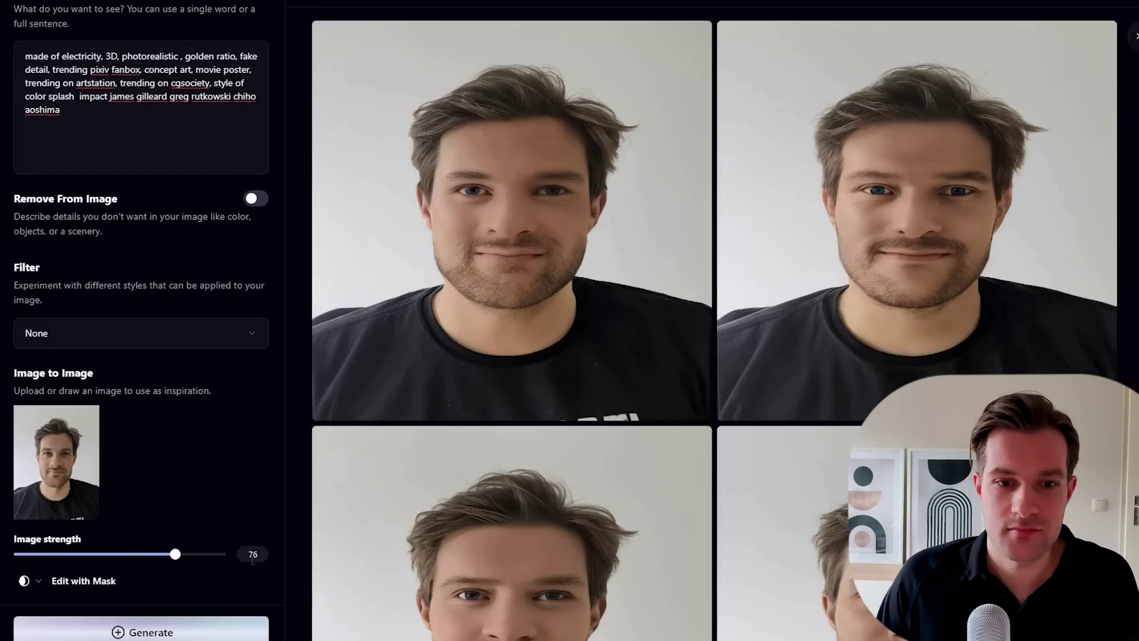
scroll(517, 486, "down", 2)
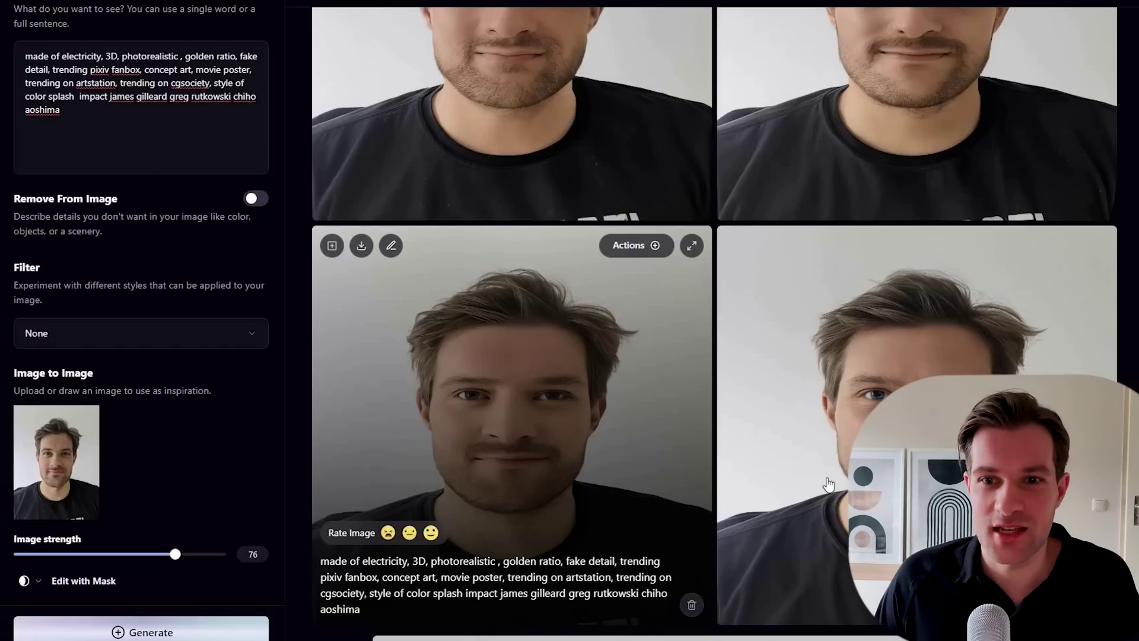
scroll(582, 149, "up", 3)
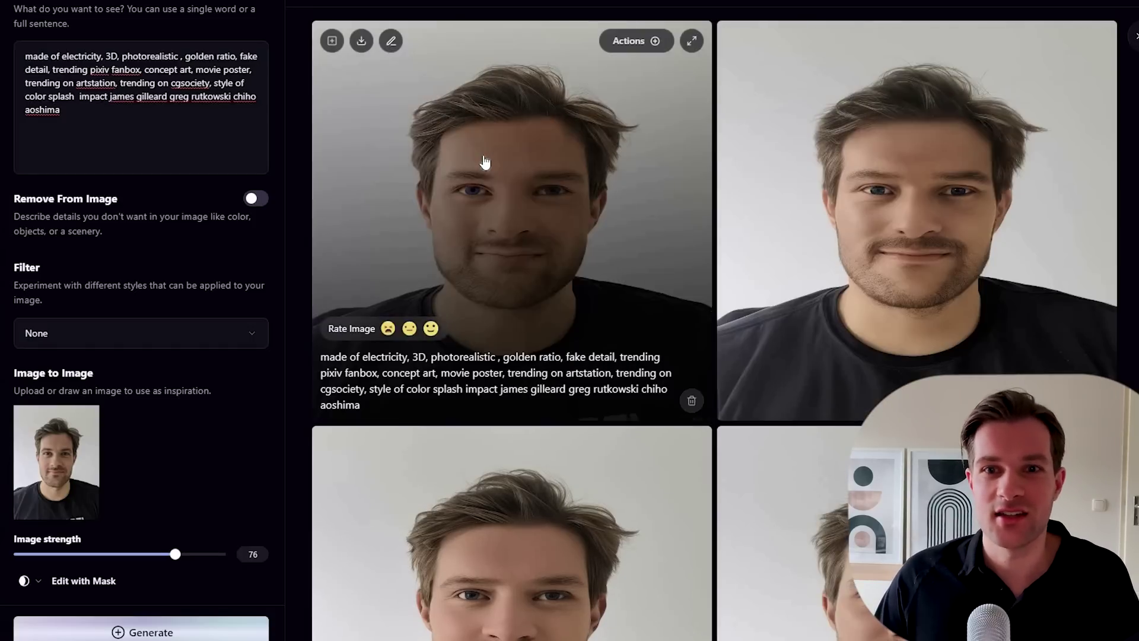
Clear the prompt and apply the Retro Anime filter.
key("ctrl+a")
key("BackSpace")
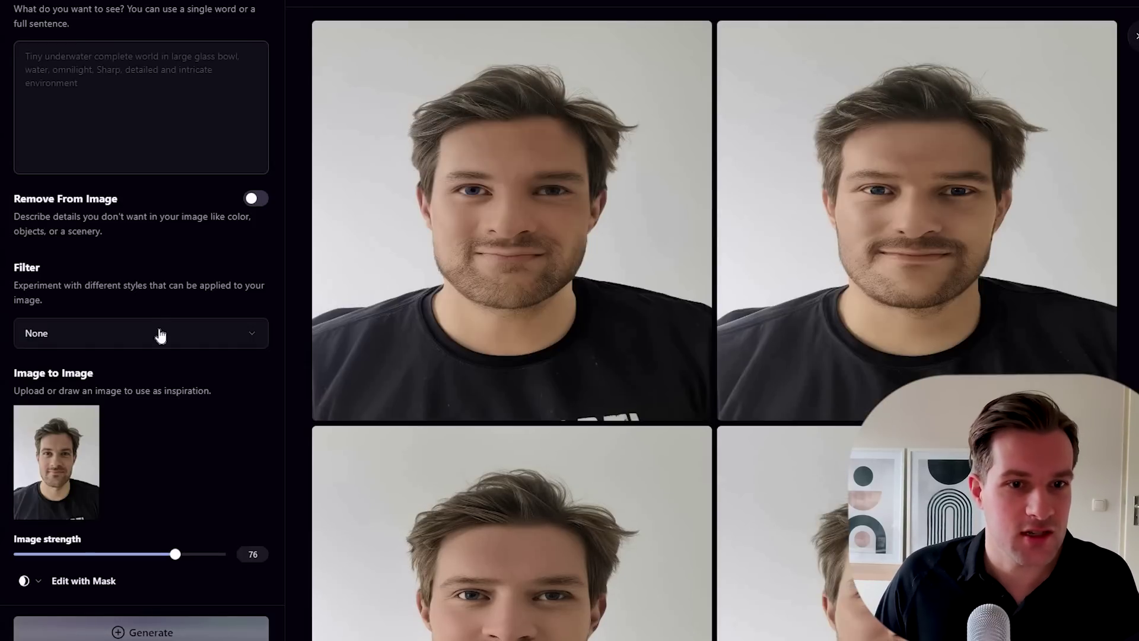
left_click(163, 334)
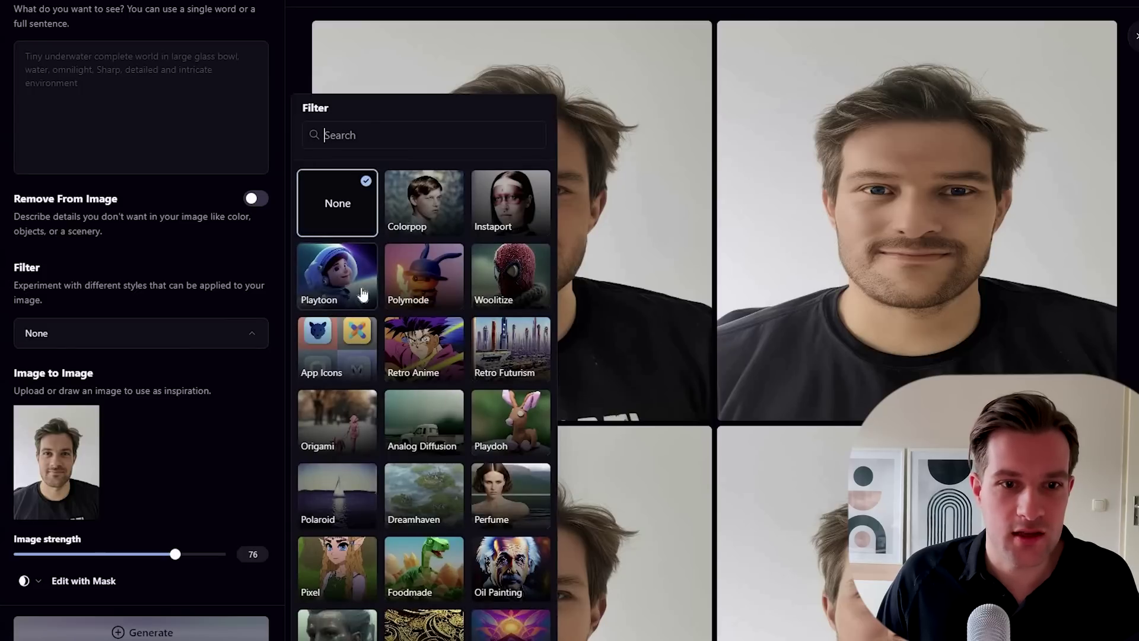
left_click(446, 371)
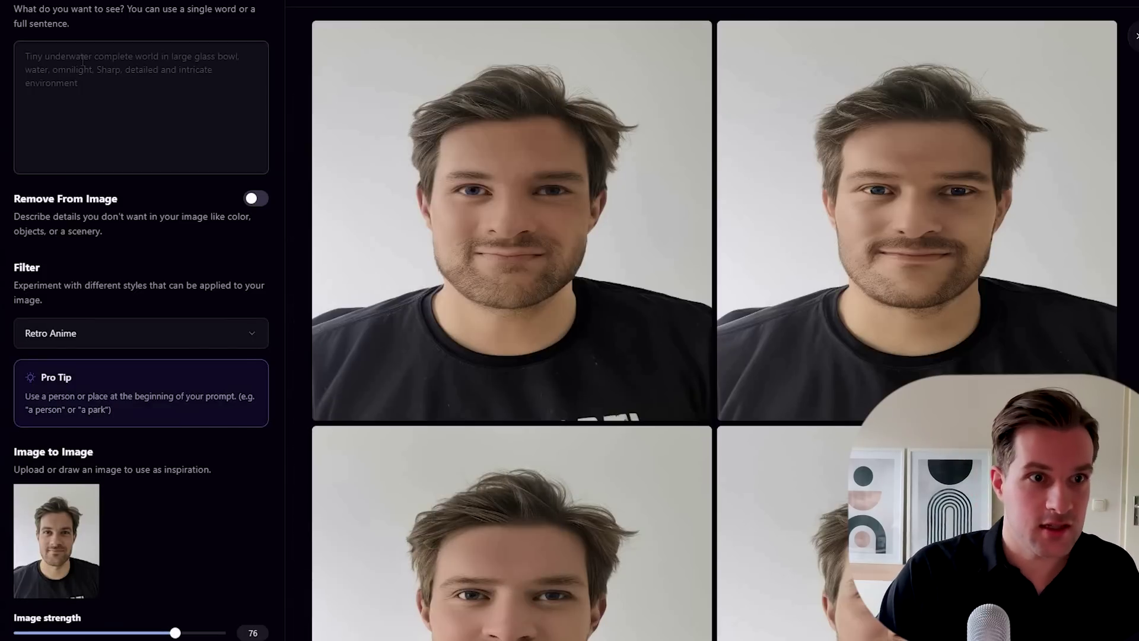
Enter the prompt 'man' and raise the image strength back to 76.
left_click(83, 61)
type("m")
type("an")
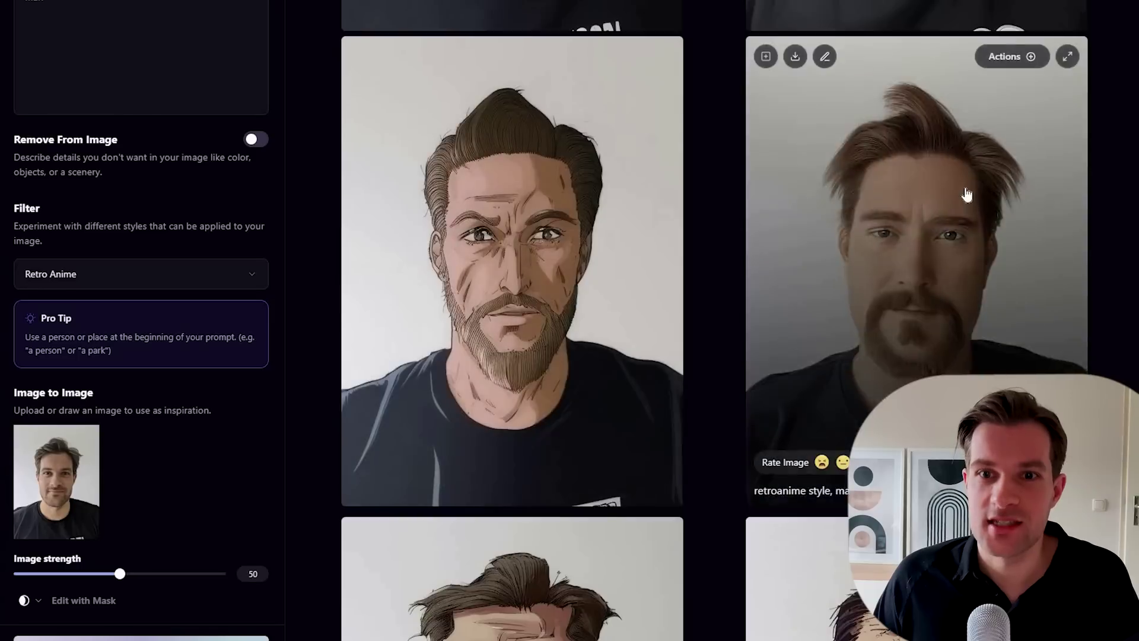
scroll(949, 178, "up", 5)
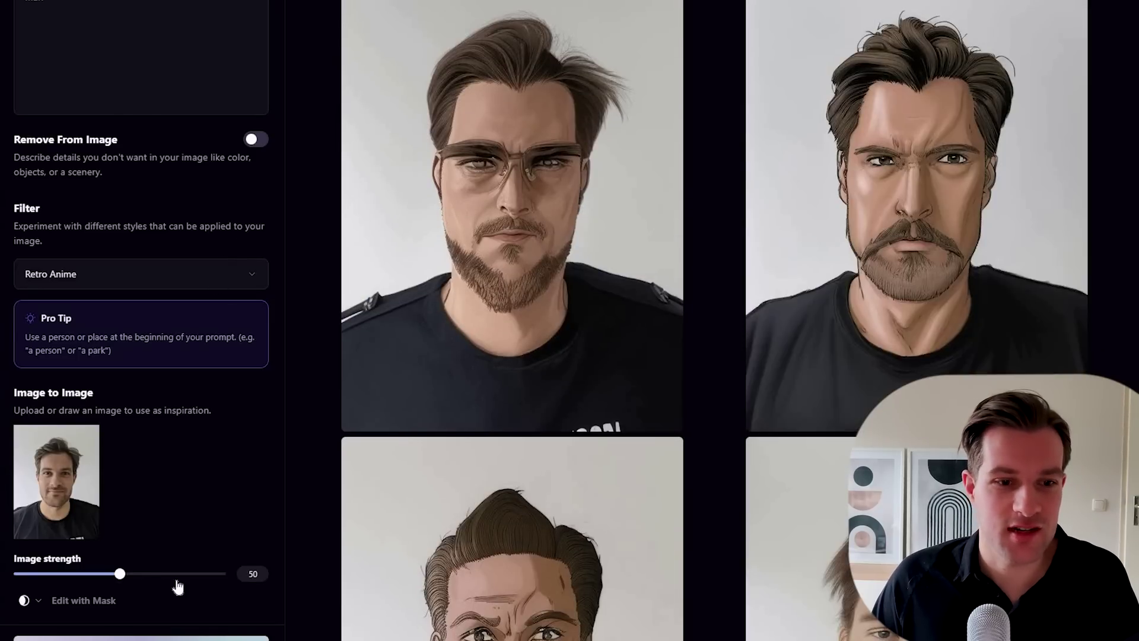
left_click(177, 581)
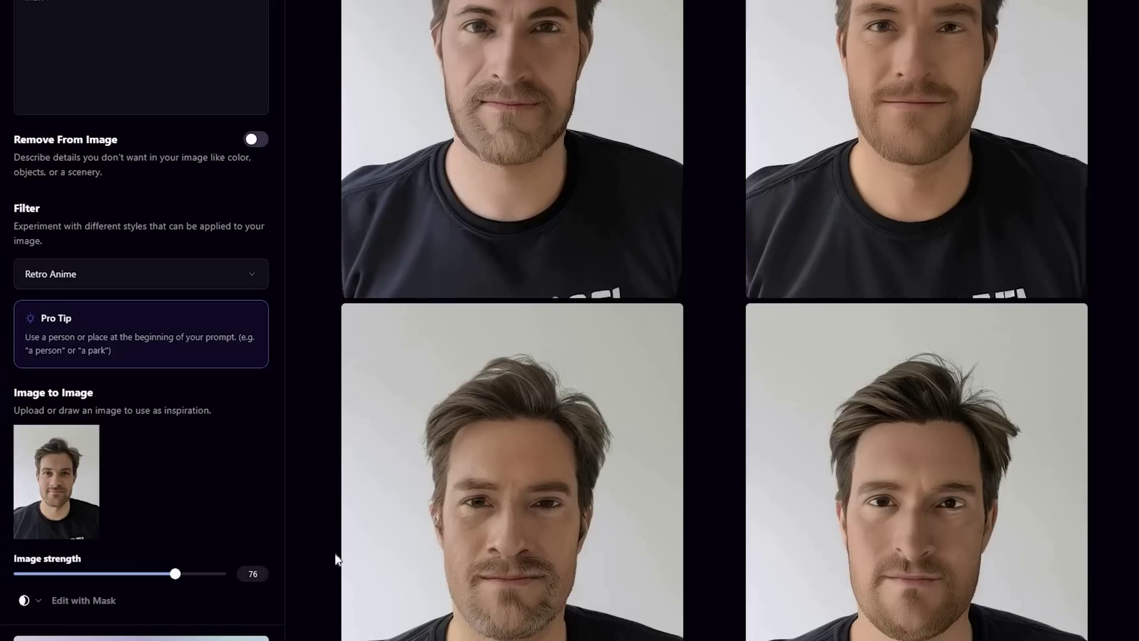
scroll(617, 415, "up", 2)
scroll(639, 352, "down", 3)
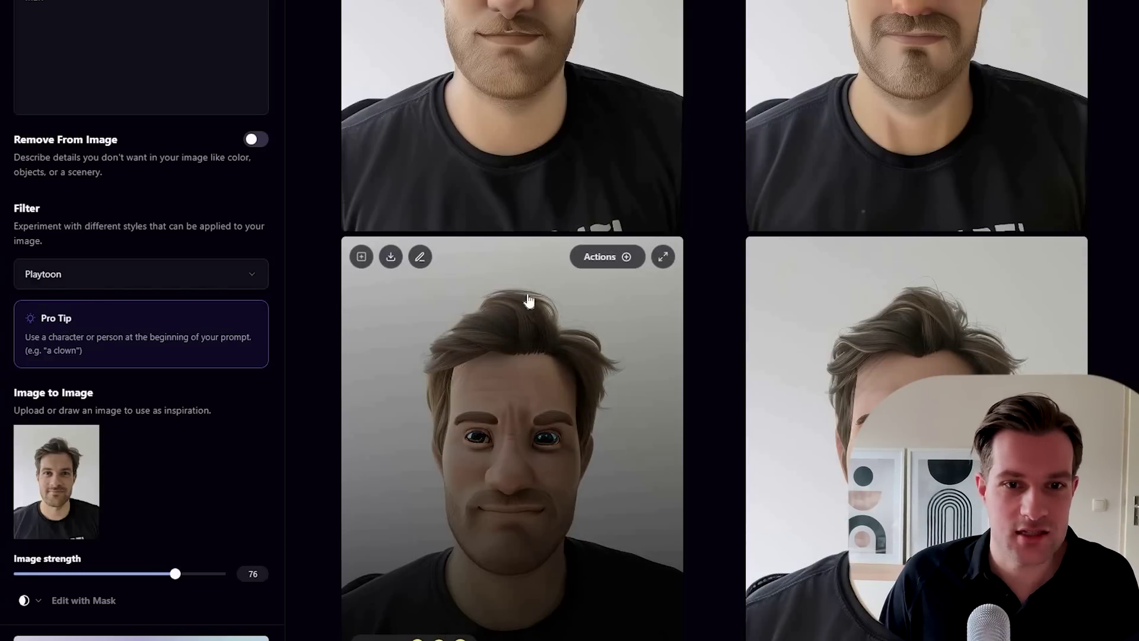
View the cartoon portrait enlarged, then replace the prompt with 'cyberpunk soldier in future'.
left_click(552, 290)
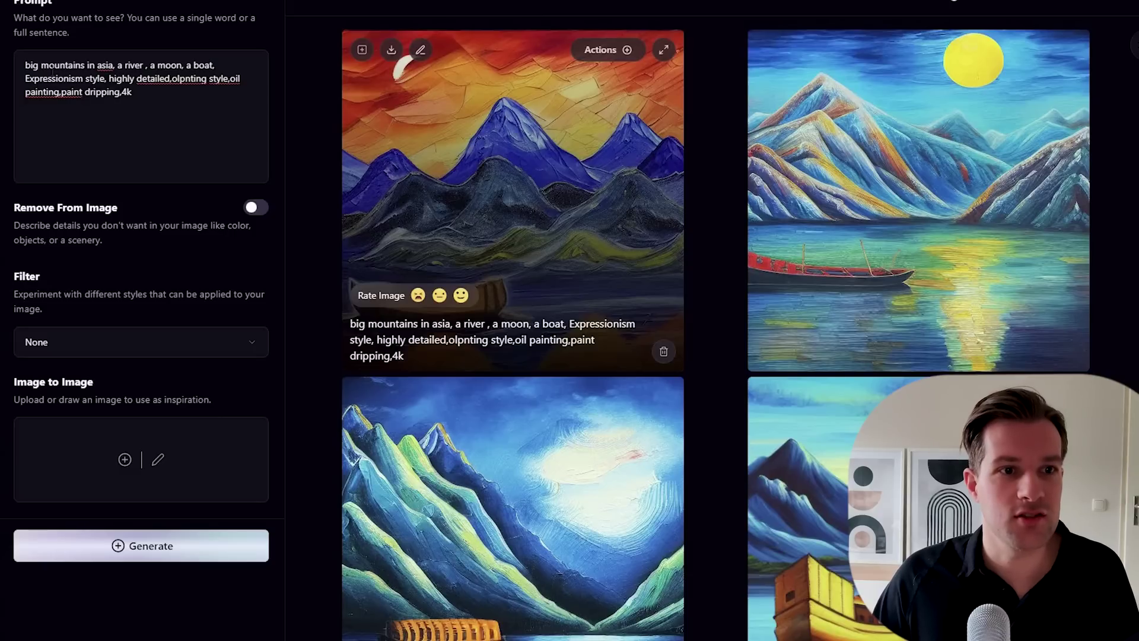
left_click_drag(218, 97, 6, 41)
type("cyberpunk")
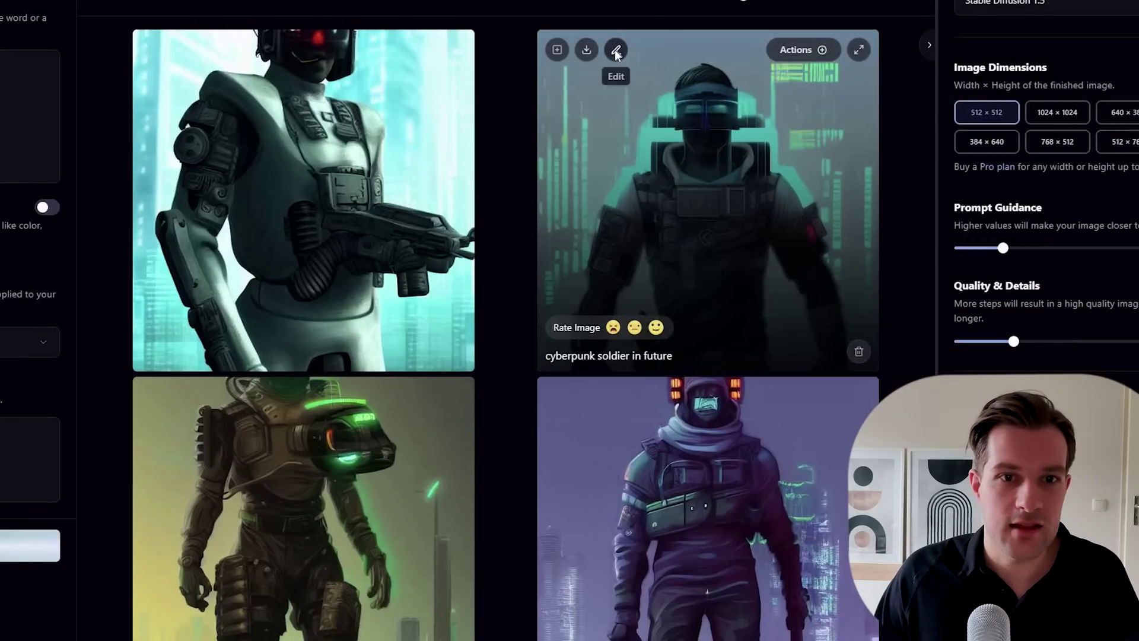
Open the cyberpunk soldier image for editing and mask his face and head.
left_click(617, 52)
left_click(423, 71)
left_click_drag(249, 134, 347, 134)
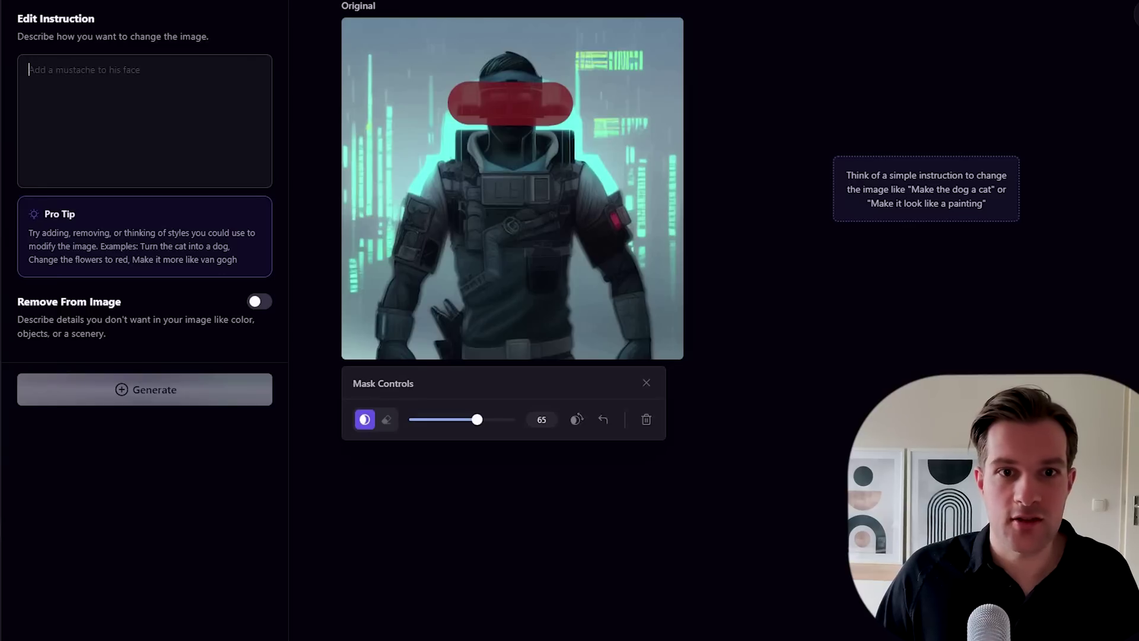
left_click_drag(463, 80, 534, 50)
Generate the 'crown' edit and view the crowned soldier full size.
left_click(102, 139)
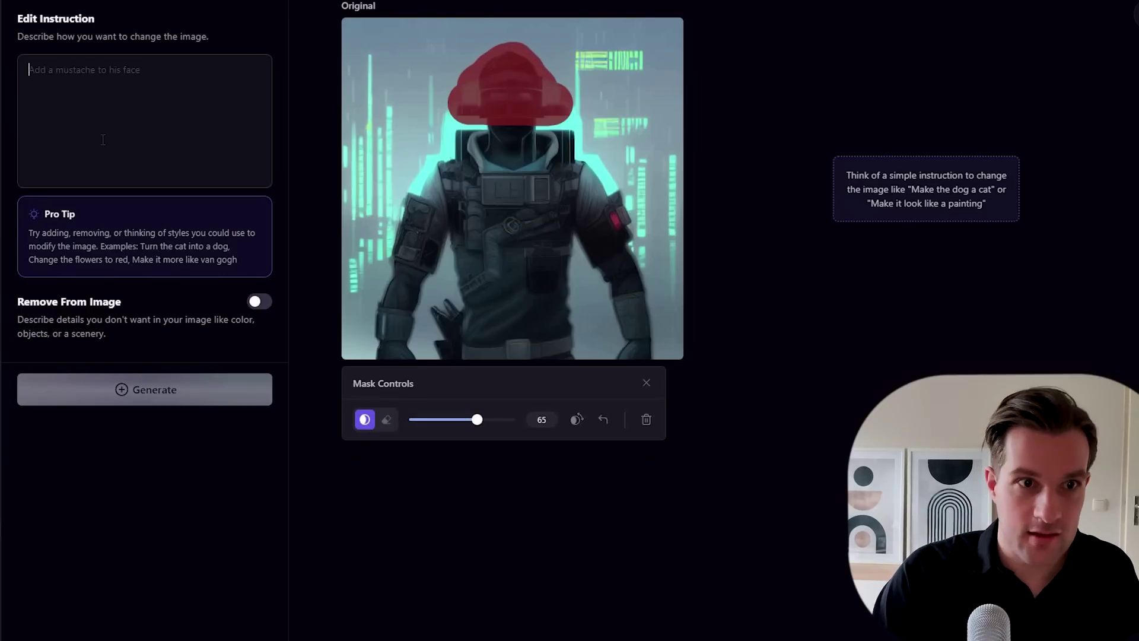
type("d")
left_click(148, 383)
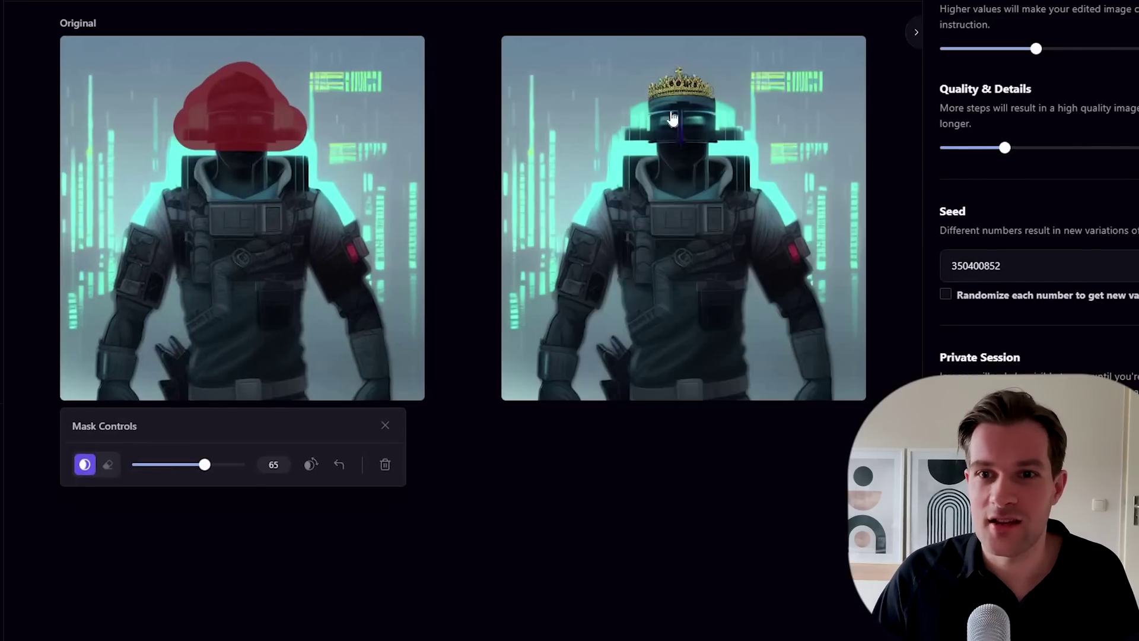
left_click(842, 57)
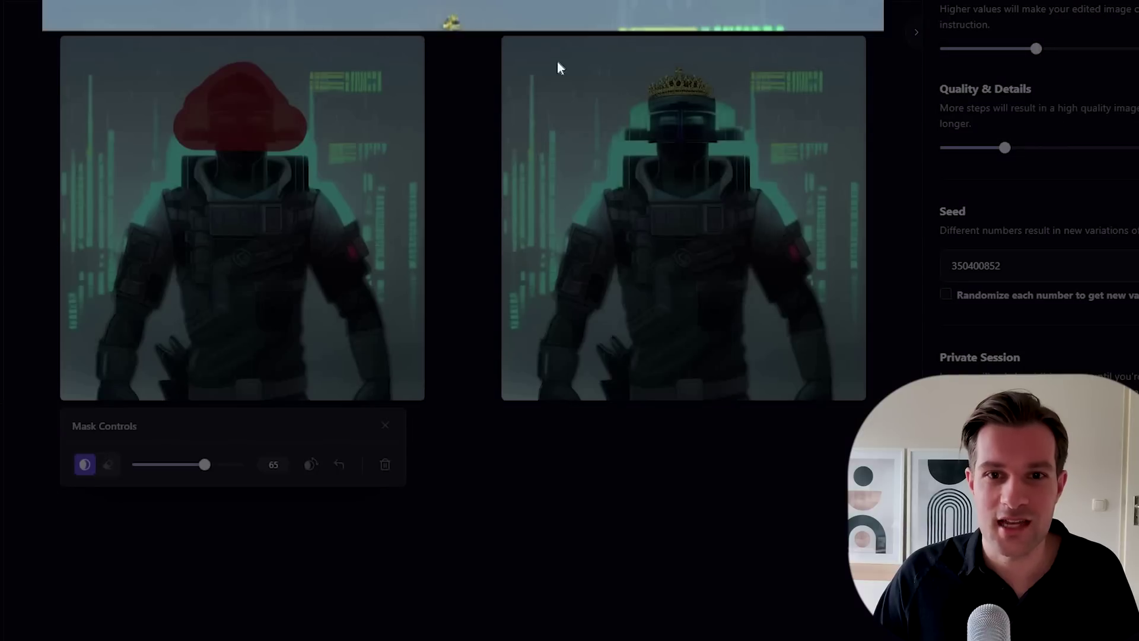